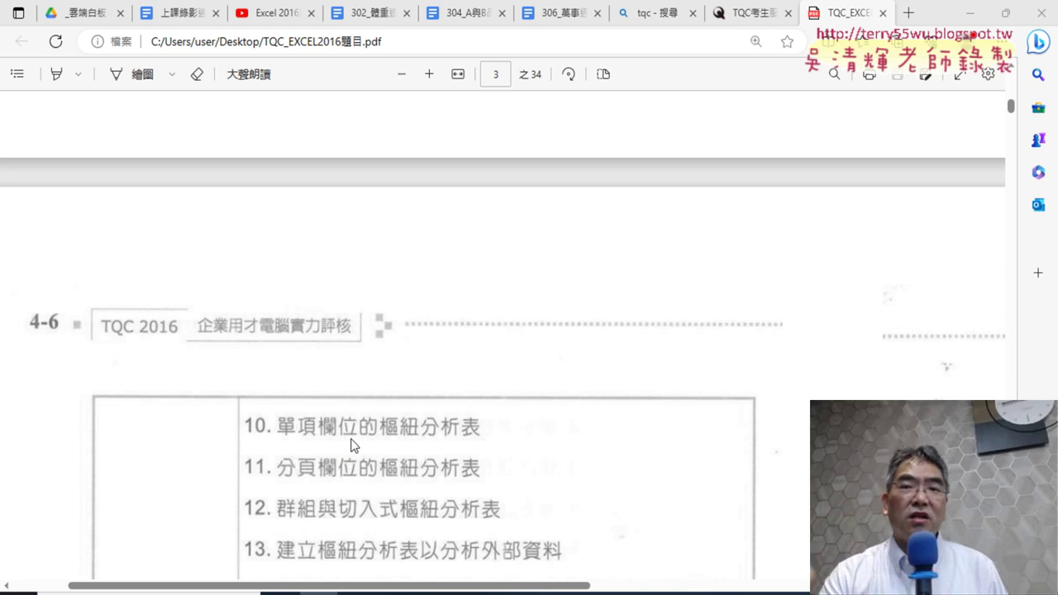
Switch to the TQC website and highlight the 實用級 row, including its 3 questions
left_click(748, 12)
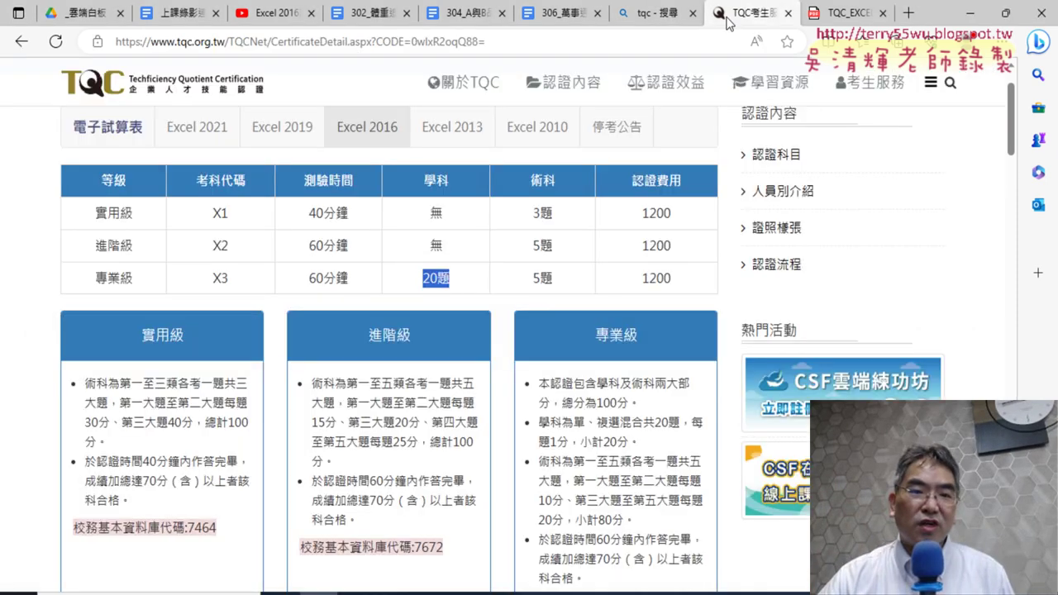
left_click_drag(95, 213, 570, 222)
left_click(545, 238)
double_click(550, 223)
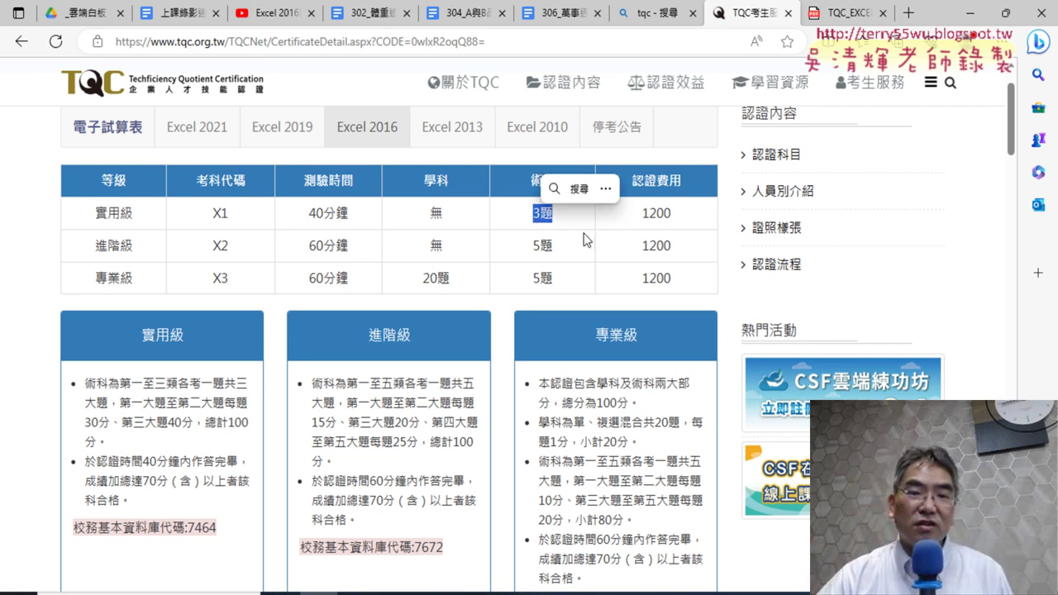
Highlight the 進階級 row, then point out each level name alongside its exam code
left_click_drag(555, 253, 92, 253)
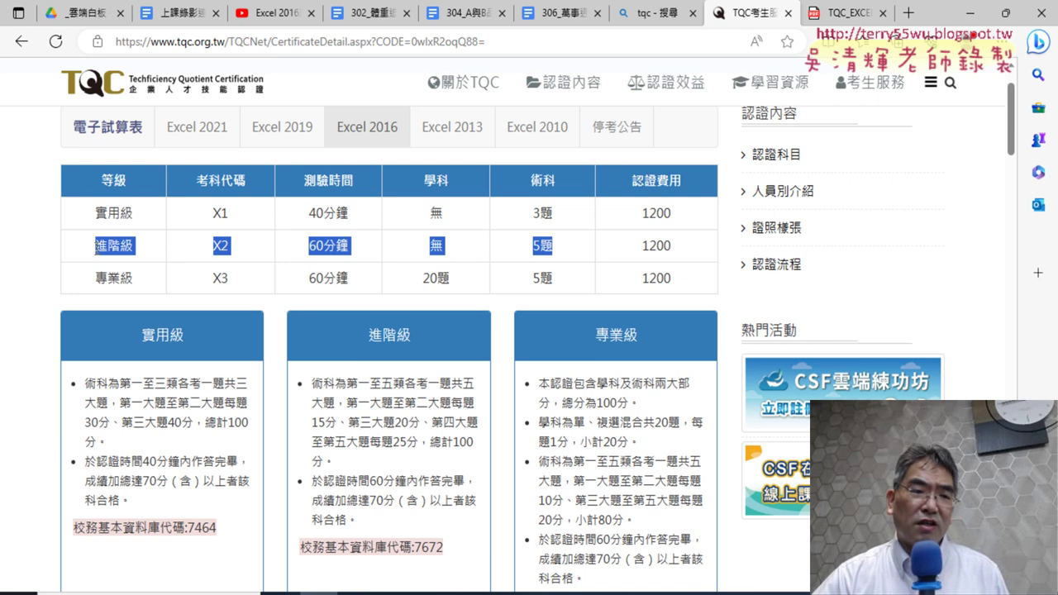
left_click_drag(96, 246, 134, 246)
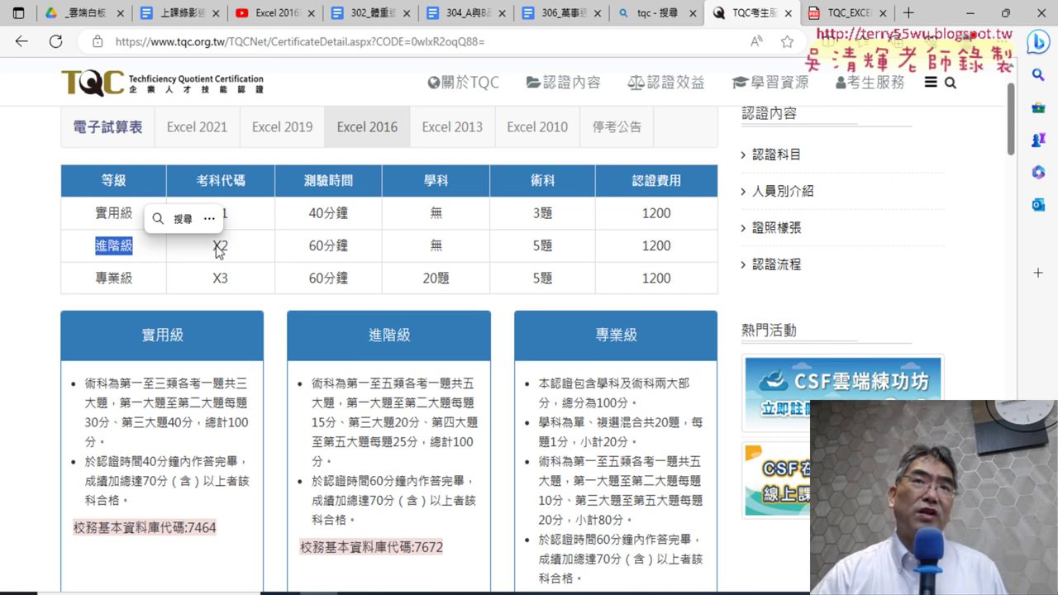
left_click_drag(94, 212, 135, 213)
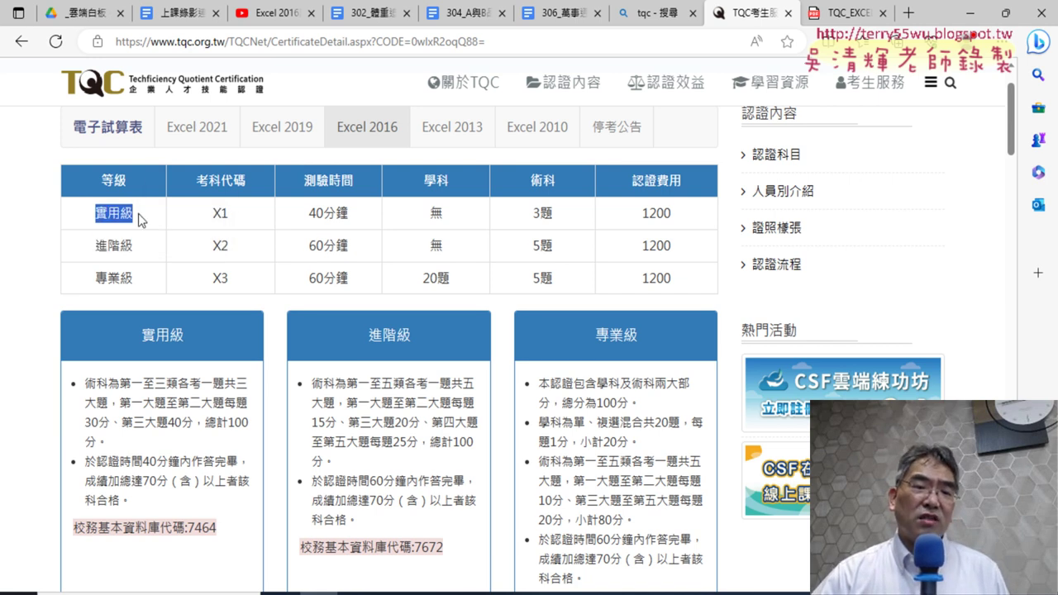
mouse_move(230, 212)
left_mouse_down()
mouse_move(73, 221)
mouse_move(242, 256)
left_mouse_up()
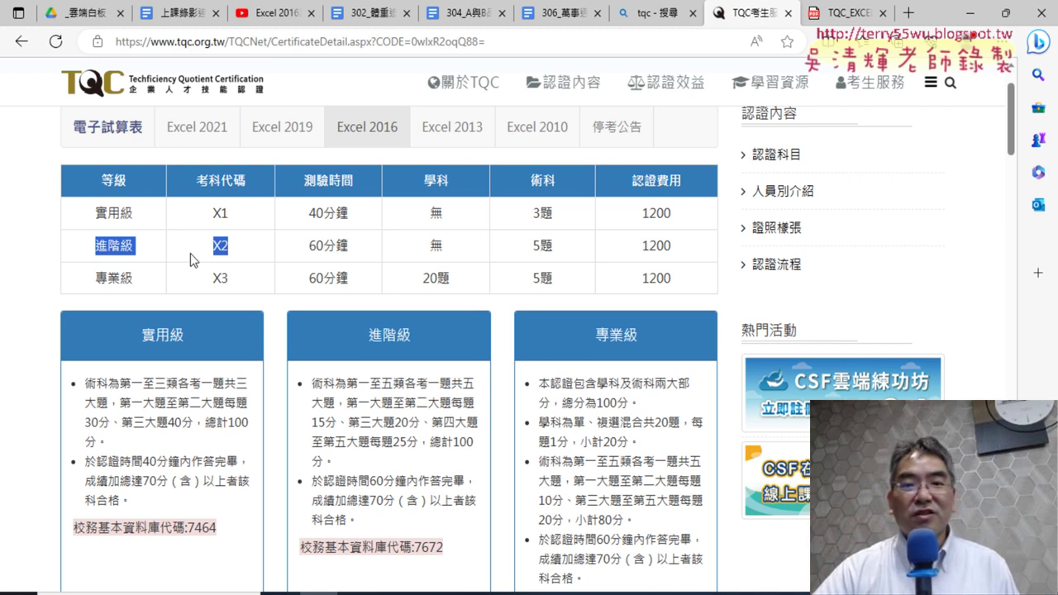
Return to the TQC Excel 2016 question PDF and page ahead to page 12 of 34
left_click(845, 10)
scroll(864, 210, "down", 5)
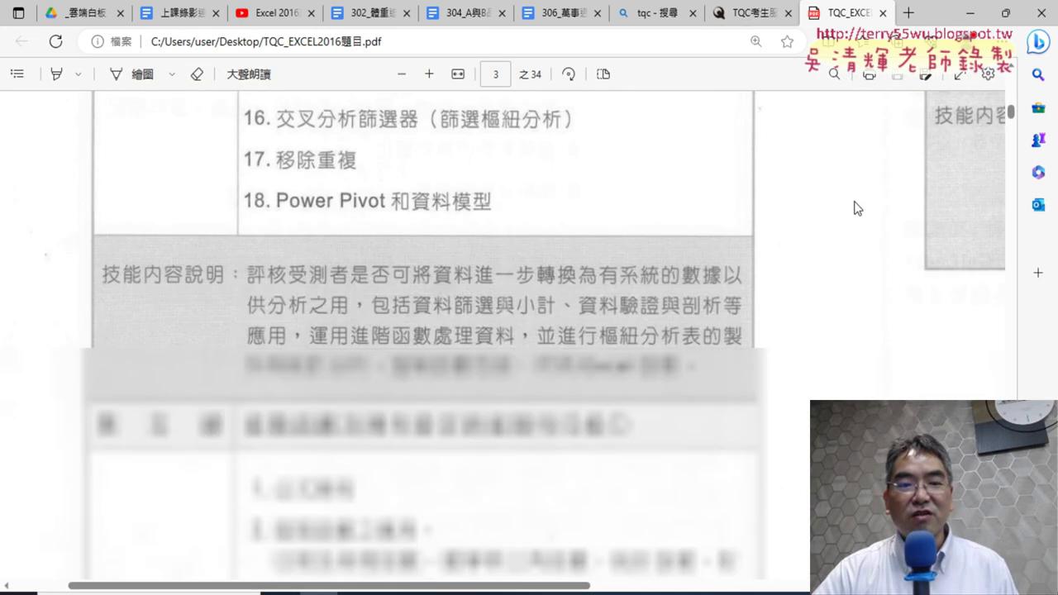
scroll(855, 208, "down", 5)
scroll(855, 208, "down", 5)
scroll(852, 211, "down", 5)
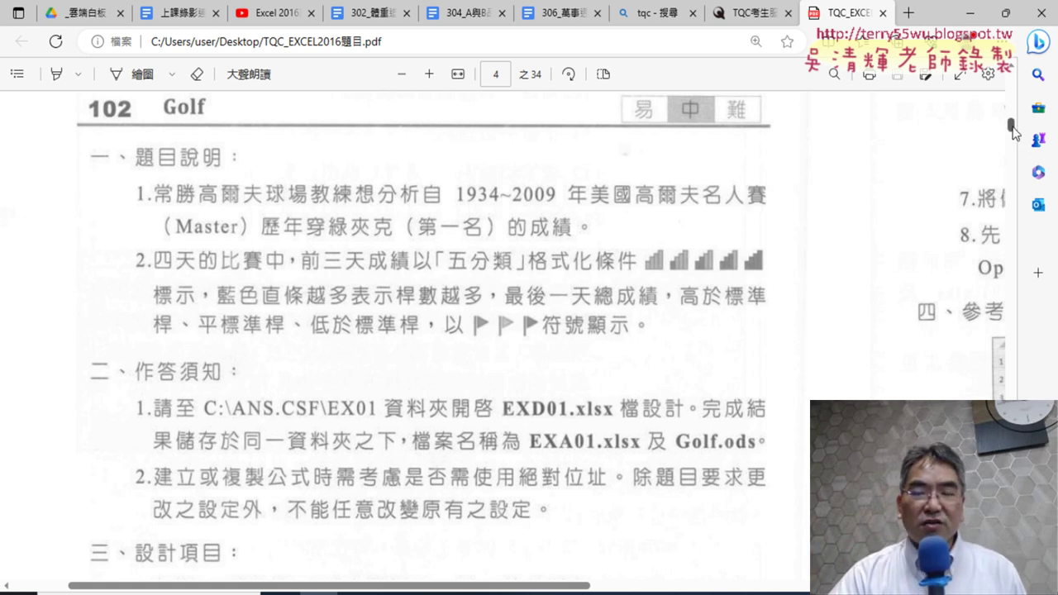
left_click_drag(1013, 128, 1020, 261)
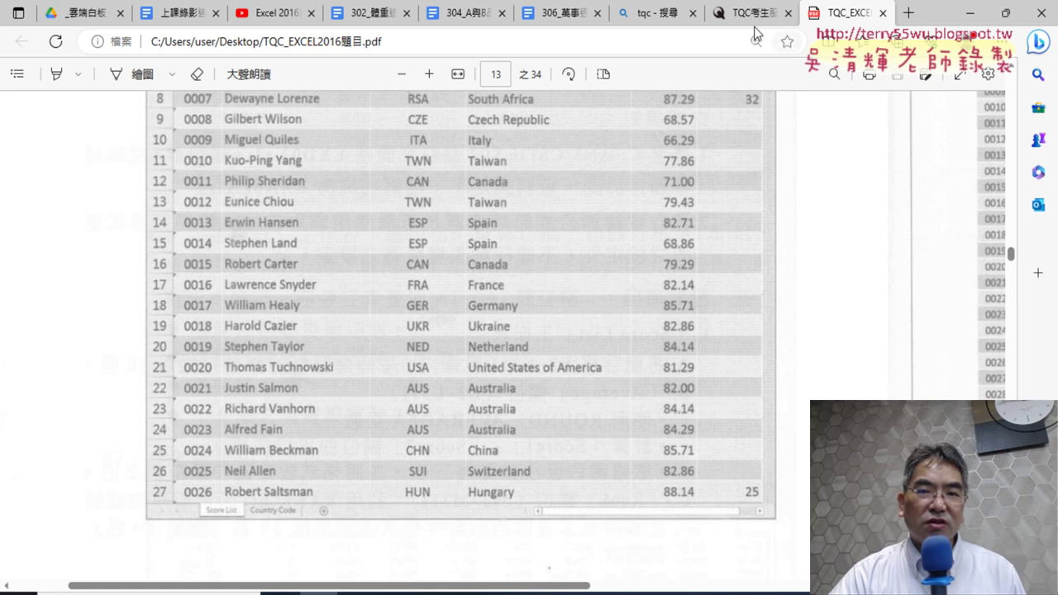
Highlight the 1200 fee, the 進階級 row and the 實用級 name, then return to the PDF at page 13
left_click(752, 18)
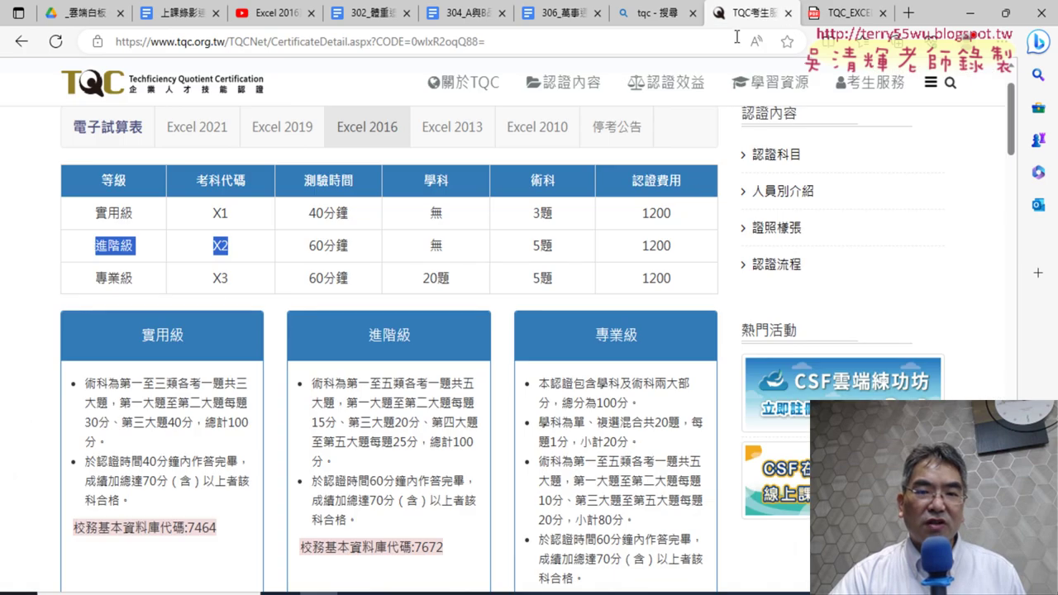
left_click_drag(683, 215, 641, 215)
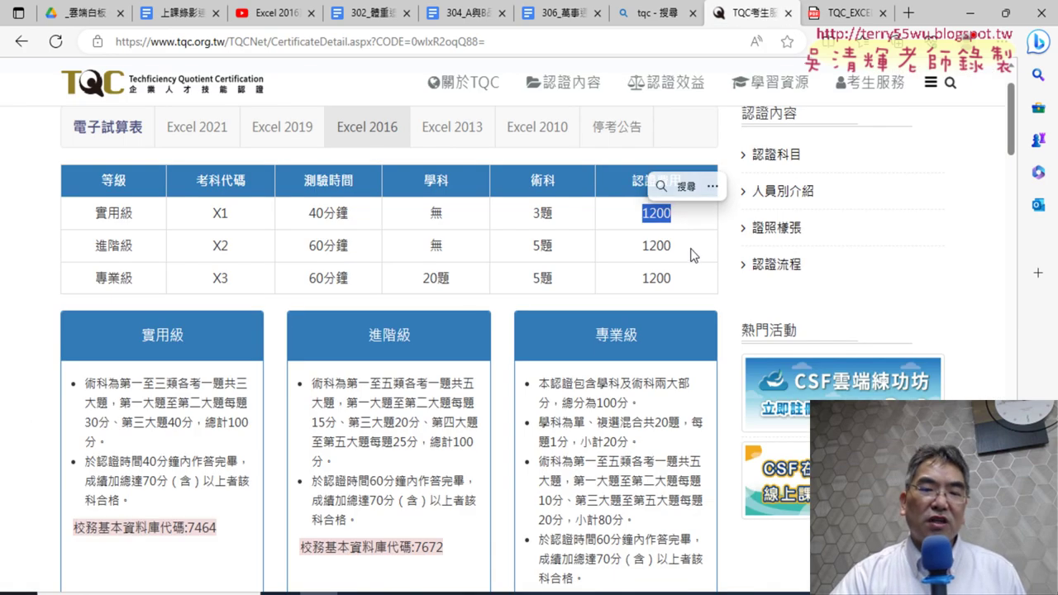
left_click_drag(674, 248, 103, 246)
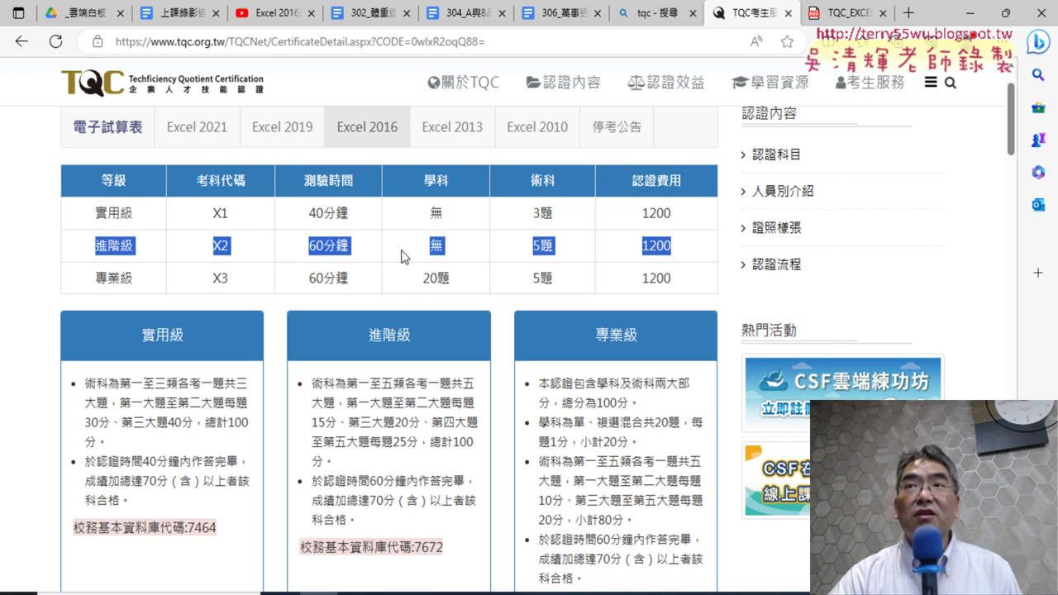
double_click(102, 215)
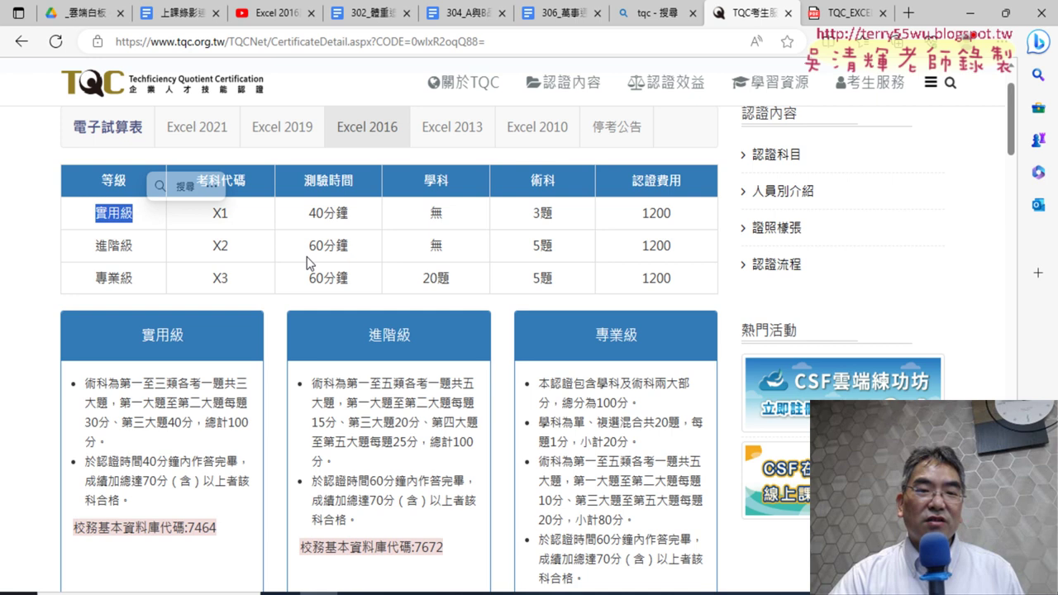
double_click(150, 221)
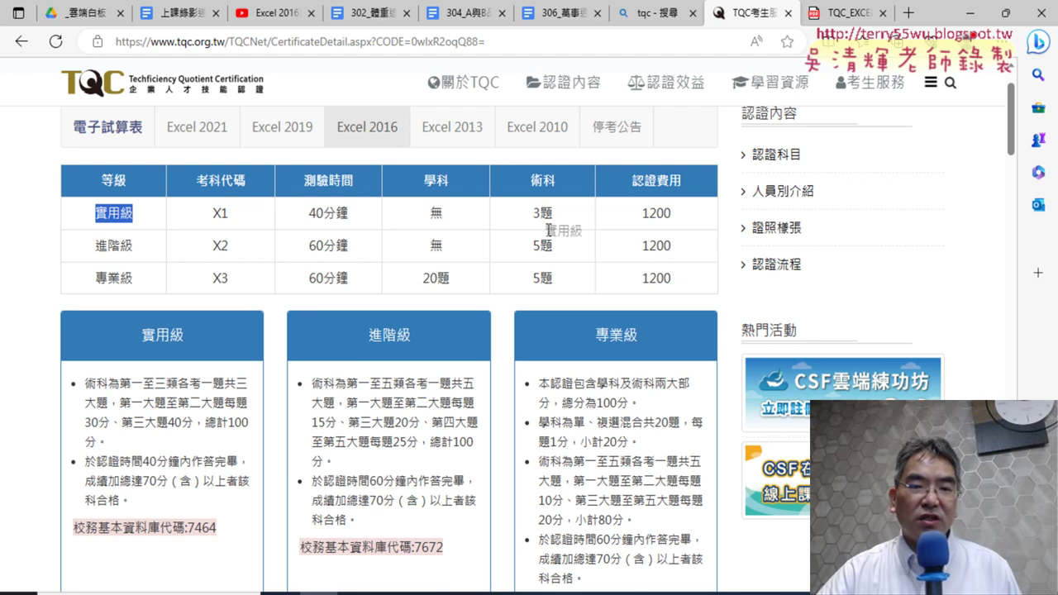
left_click(844, 13)
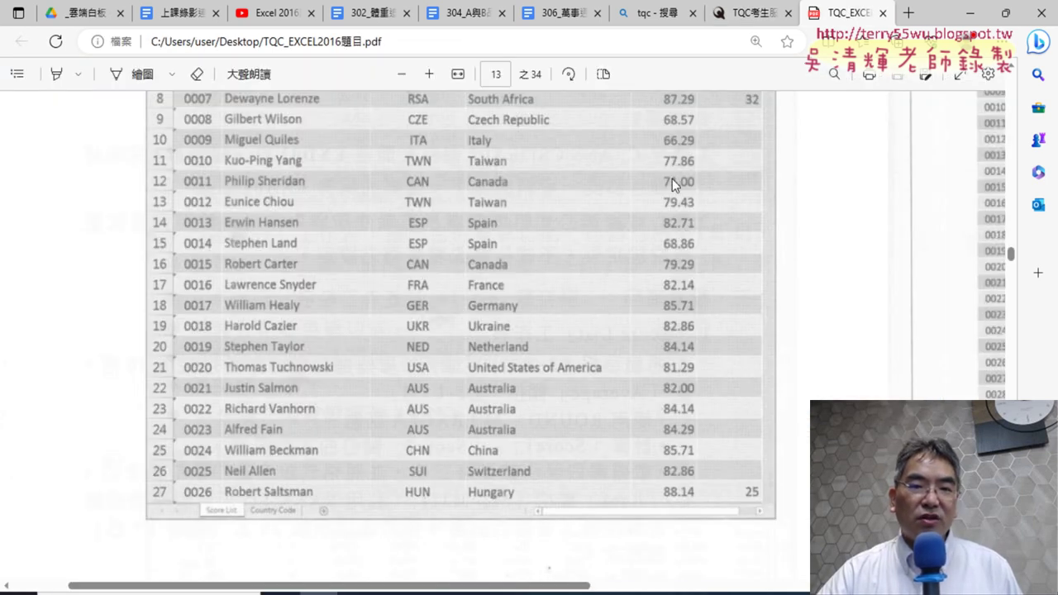
Move back up the question PDF to the page 2 skills outline on functions and chart creation
scroll(672, 190, "down", 2)
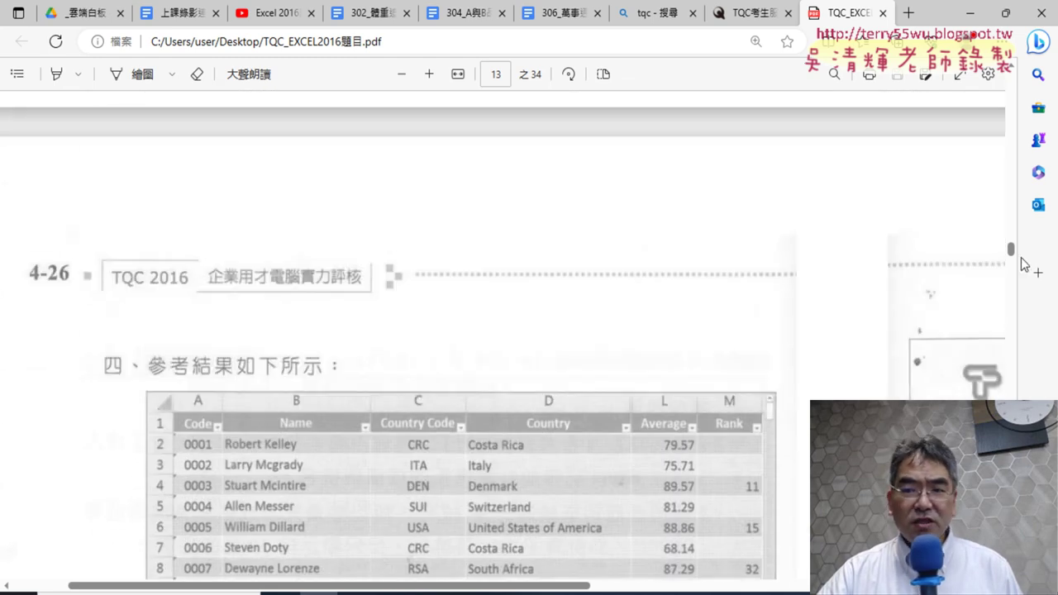
mouse_move(1057, 169)
left_mouse_down()
mouse_move(1028, 145)
mouse_move(1030, 110)
left_mouse_up()
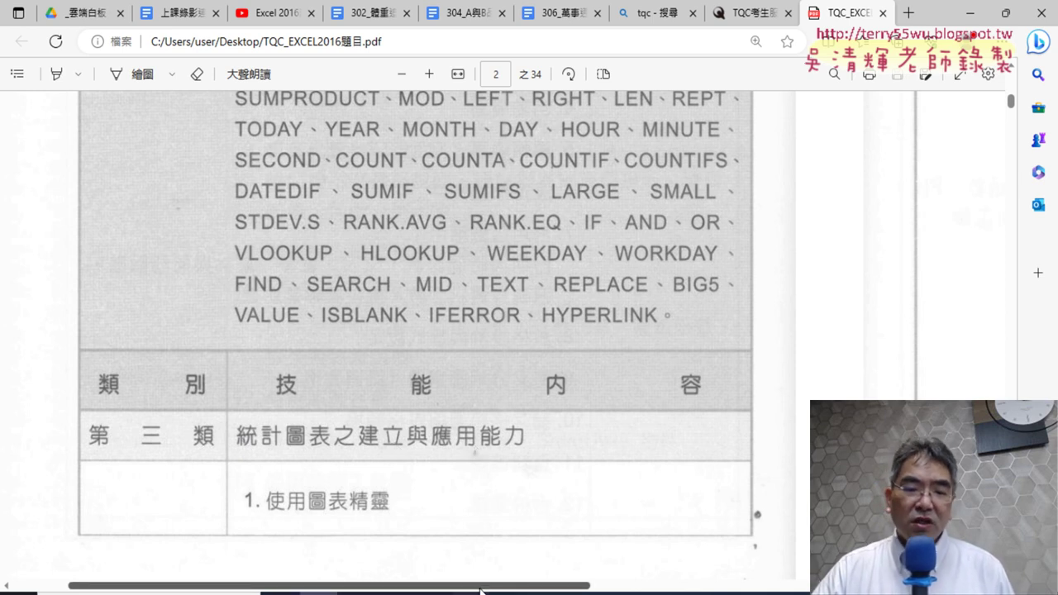
Move the PDF ahead to page 15, where question 302 體重追蹤表 begins
left_click_drag(488, 587, 794, 586)
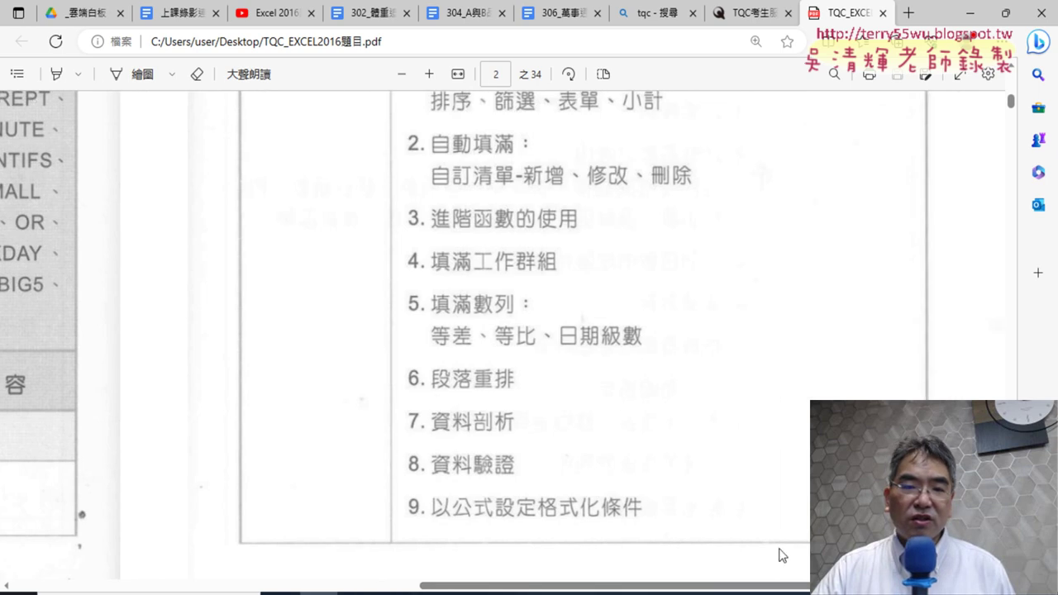
scroll(693, 488, "up", 5)
scroll(693, 488, "up", 4)
scroll(692, 484, "up", 1)
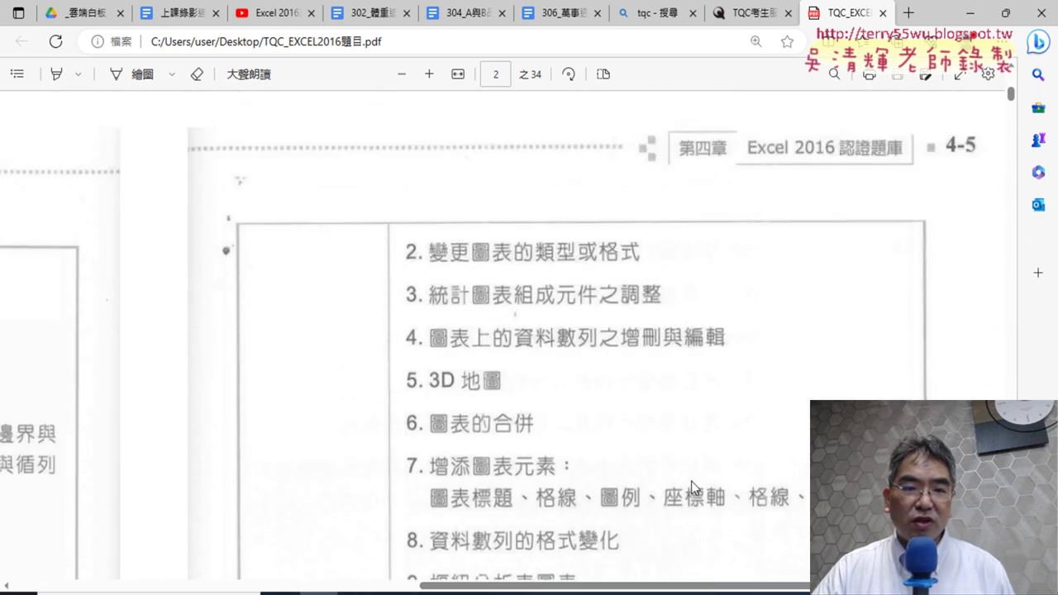
scroll(692, 481, "down", 2)
scroll(692, 472, "up", 1)
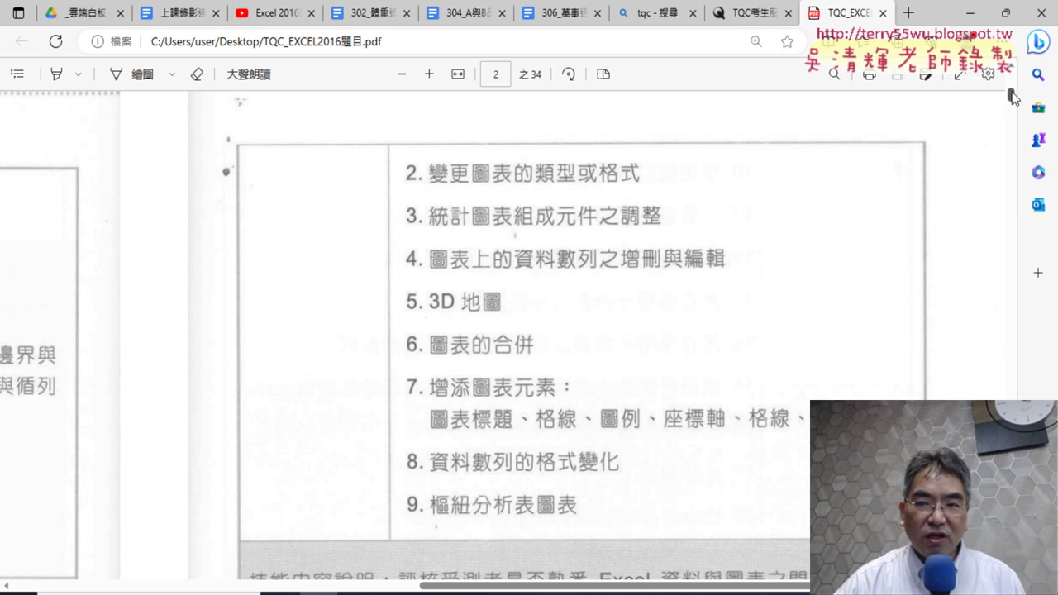
left_click_drag(1013, 97, 1031, 282)
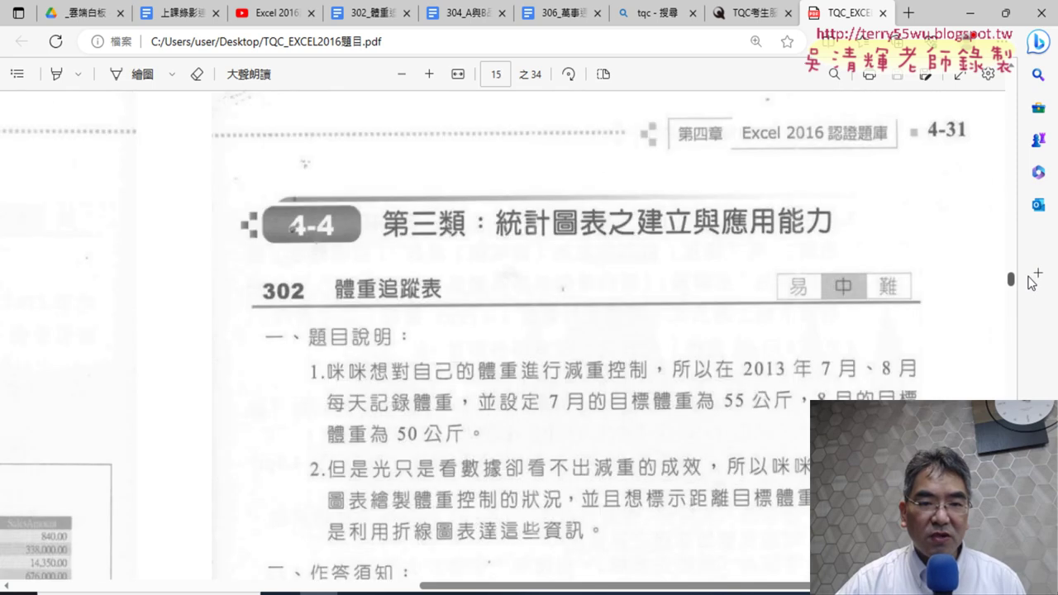
left_click_drag(1031, 282, 1031, 282)
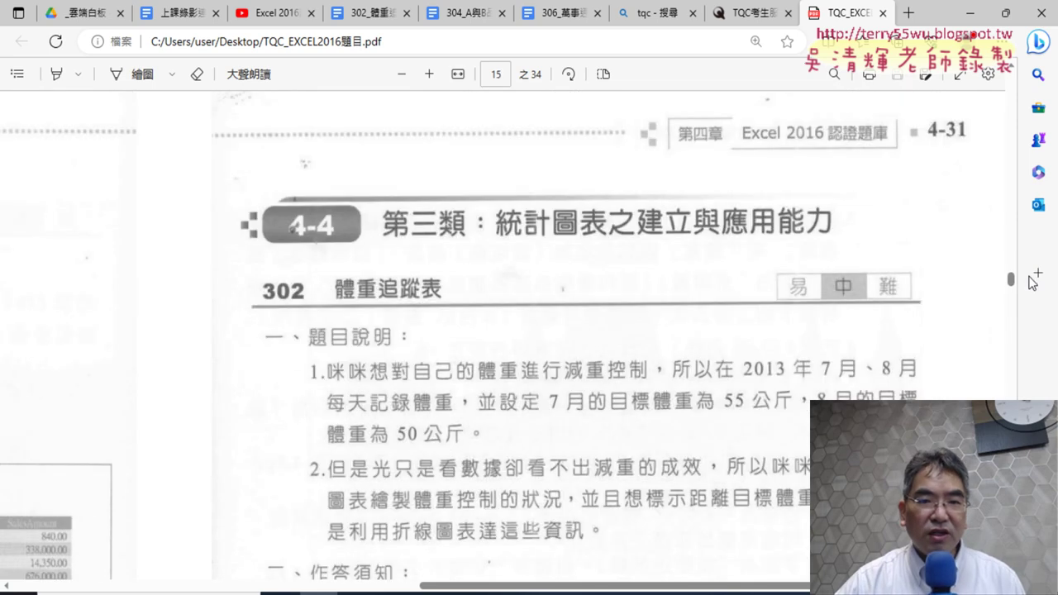
left_click_drag(597, 585, 647, 590)
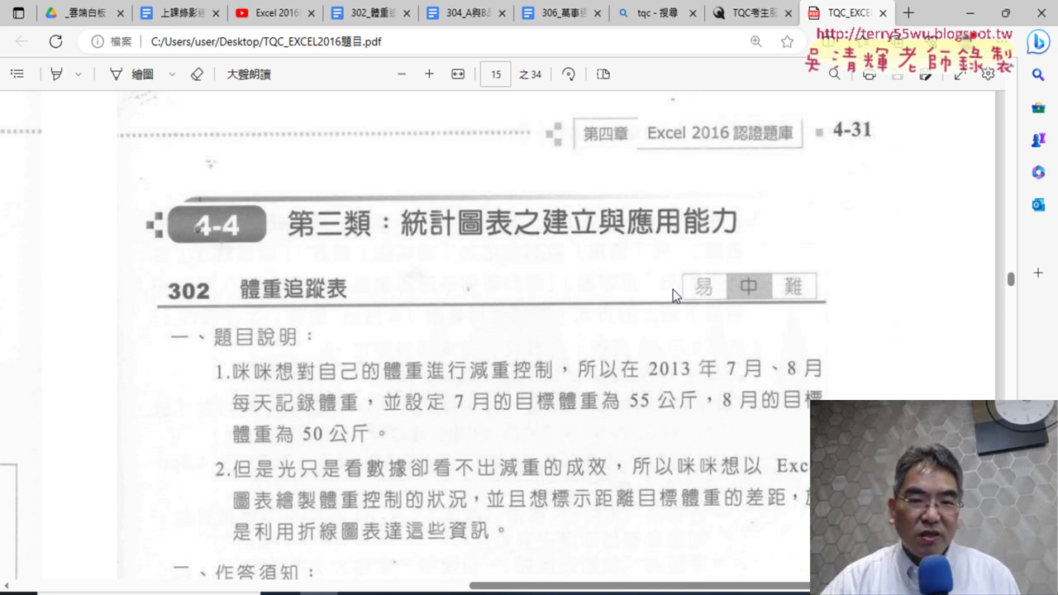
scroll(669, 292, "down", 1)
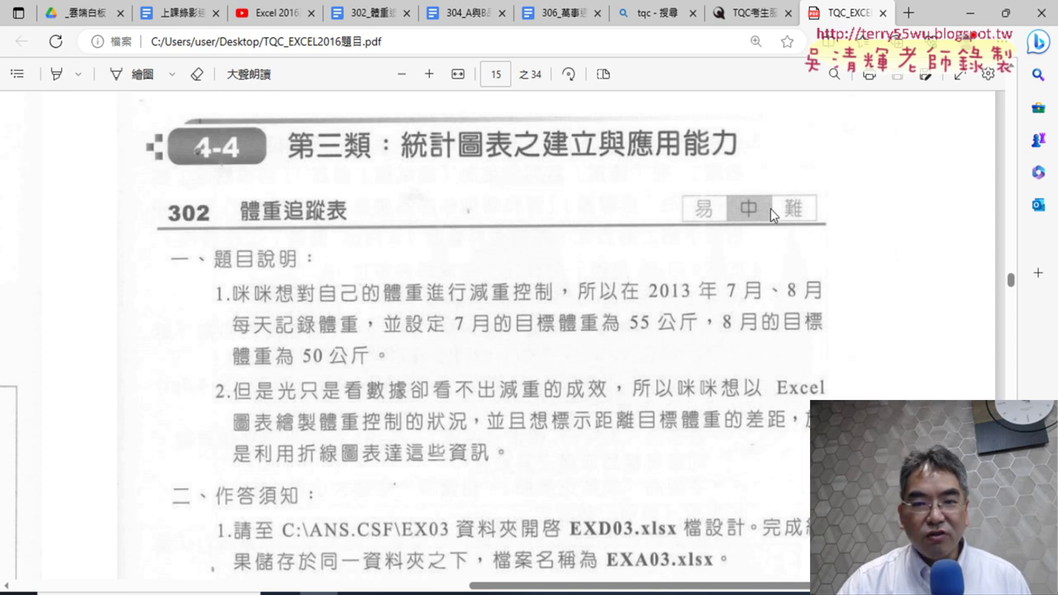
Open the EXD03 workbook from folder 302 in Excel and show its 體重追蹤表 sheet
scroll(582, 214, "down", 1)
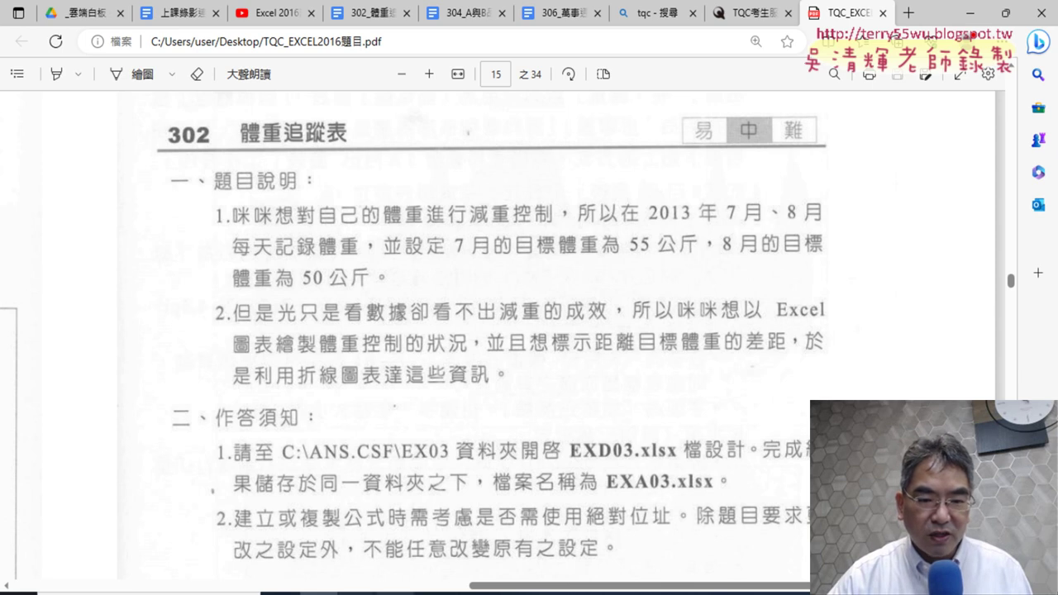
mouse_move(356, 589)
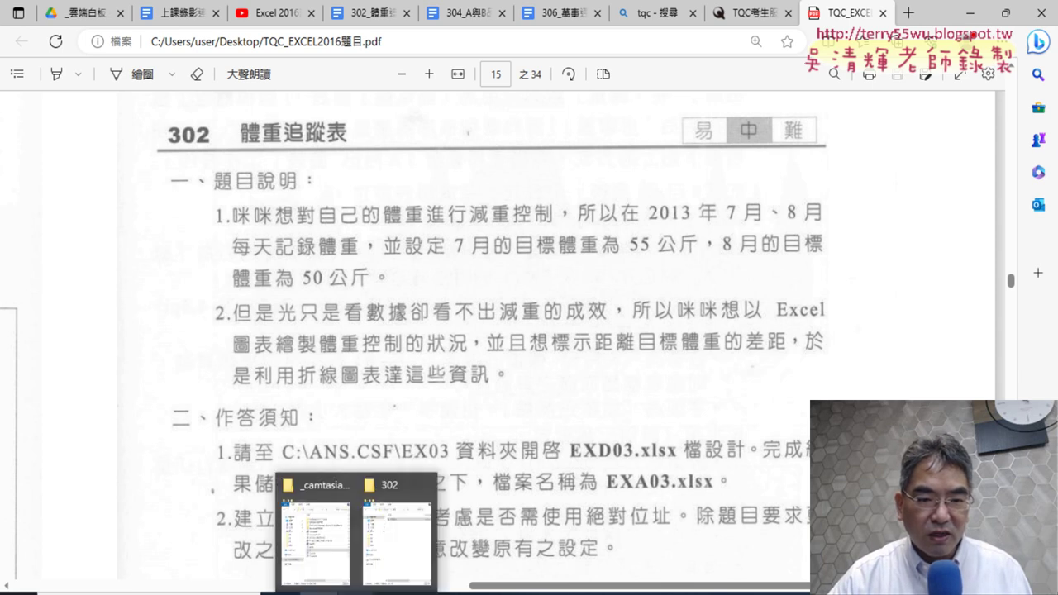
left_click(331, 529)
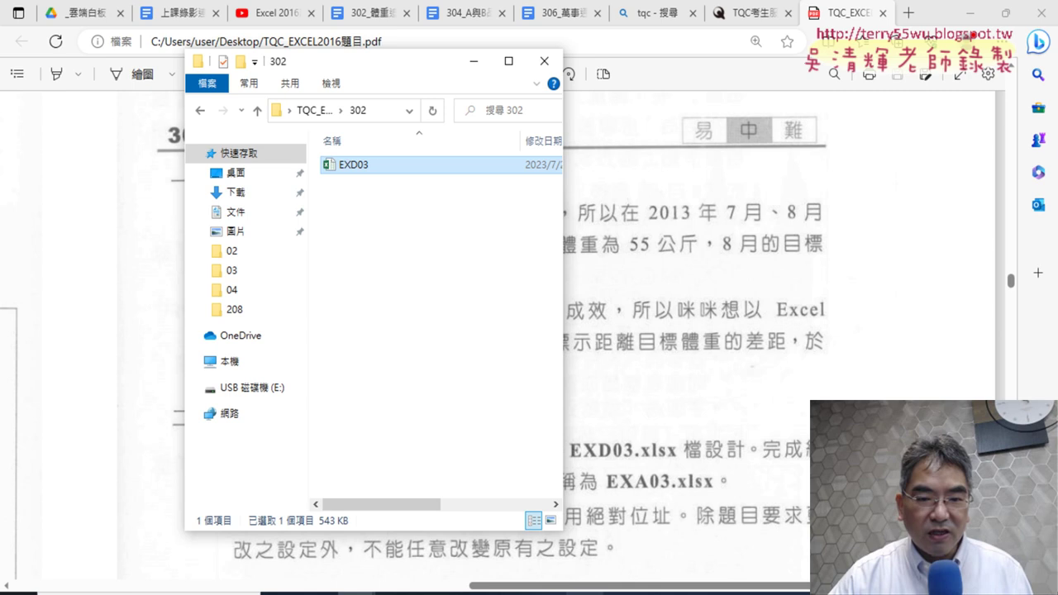
left_click(578, 592)
left_click(112, 566)
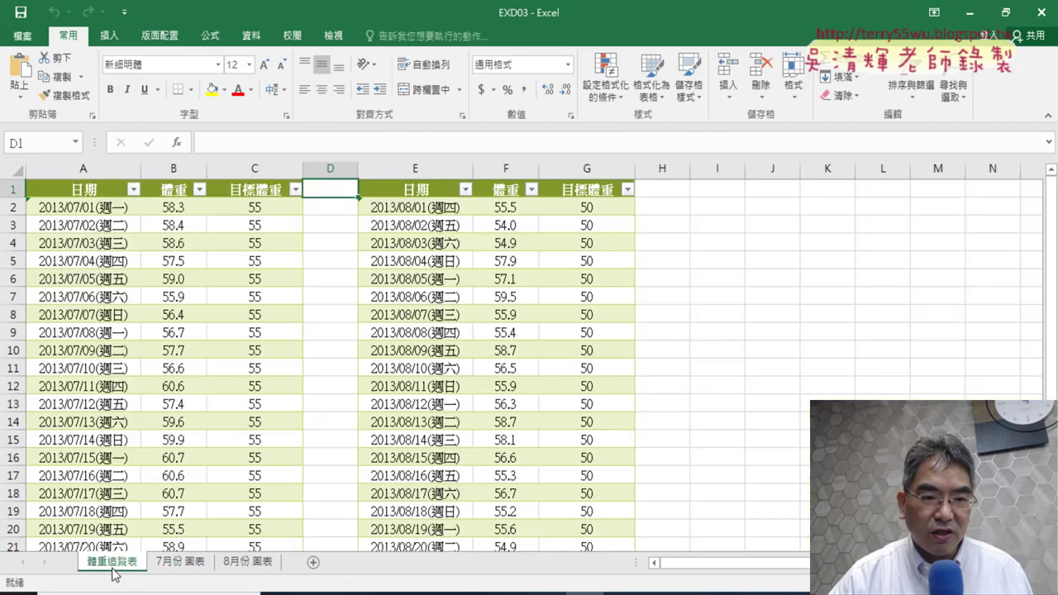
left_click(183, 562)
left_click(241, 566)
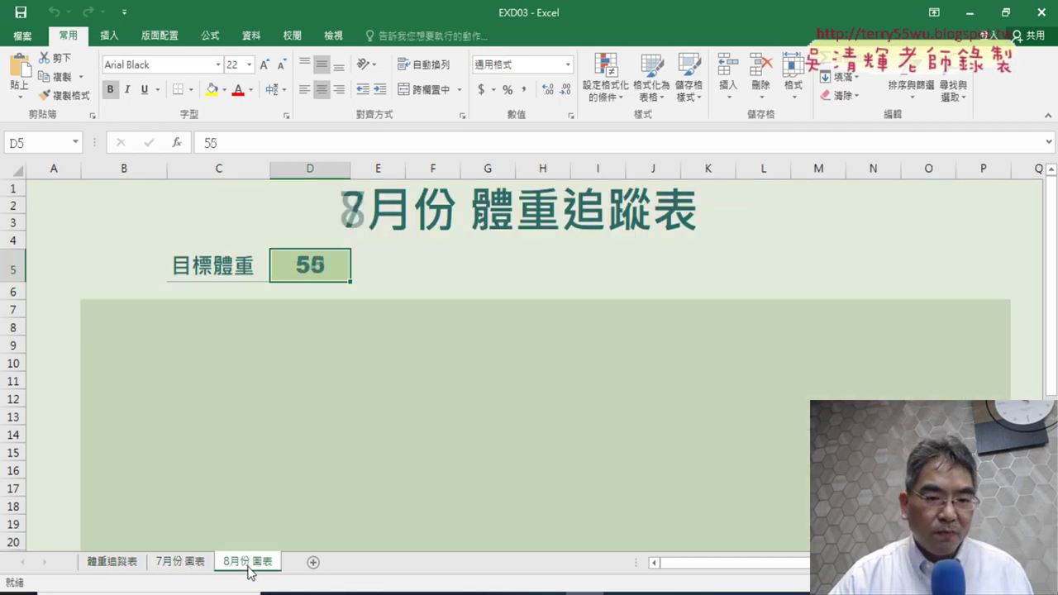
left_click(113, 567)
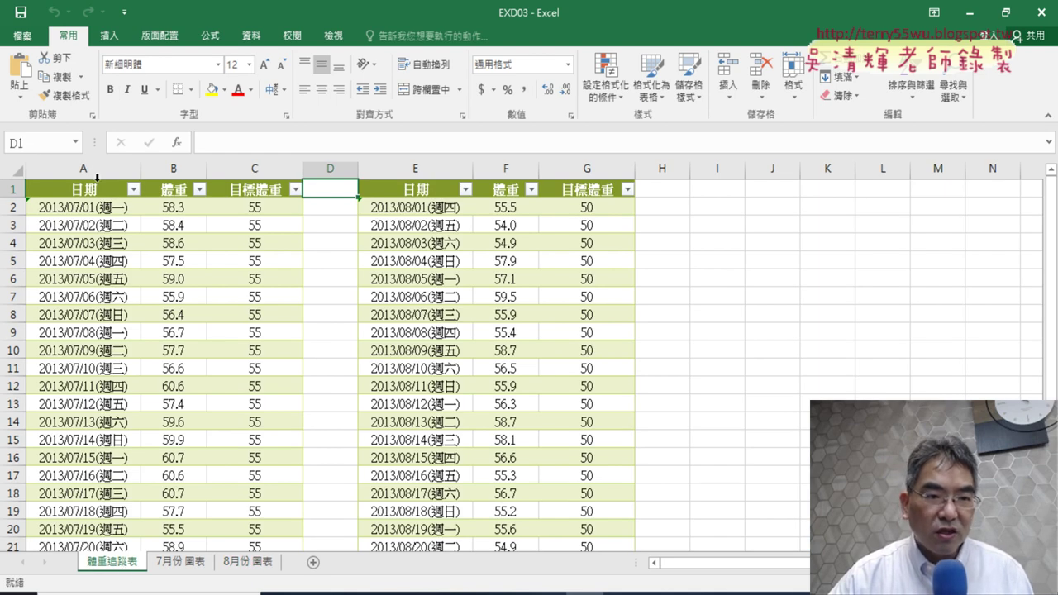
left_click(96, 170)
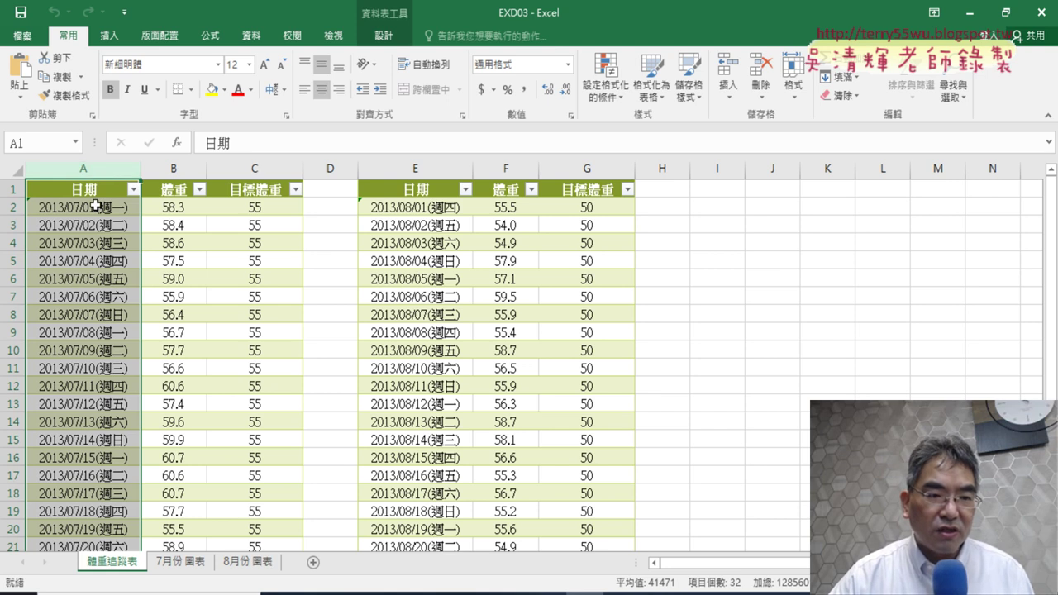
left_click(96, 205)
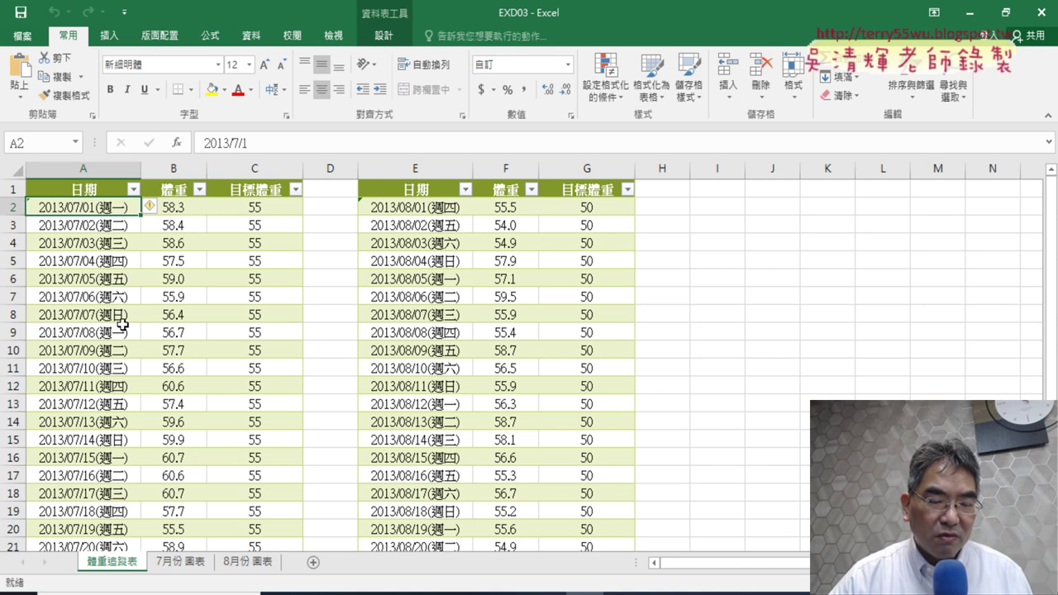
left_click_drag(118, 207, 118, 314)
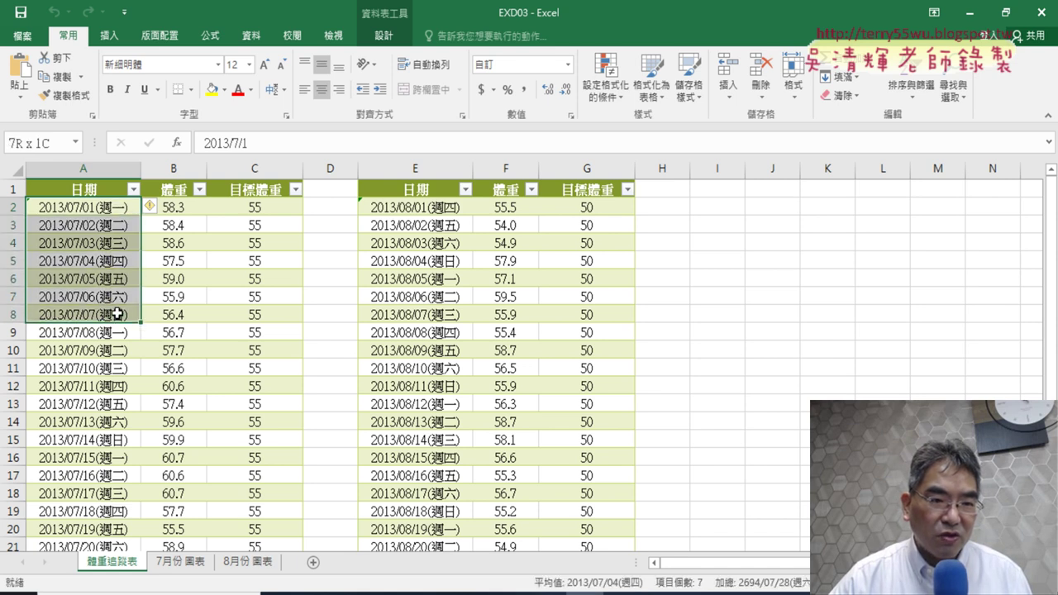
left_click(180, 209)
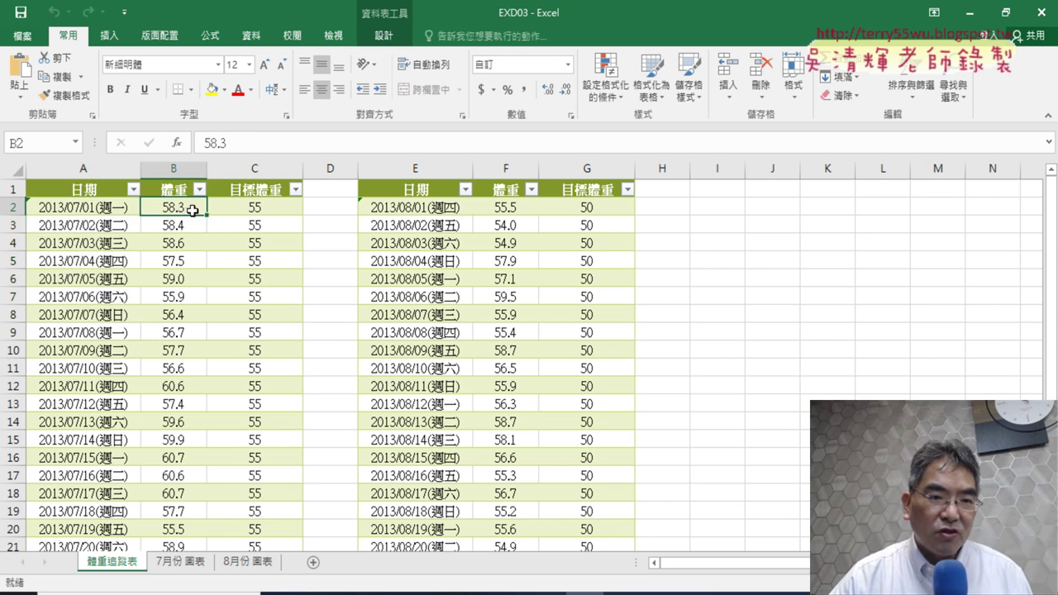
left_click(86, 207)
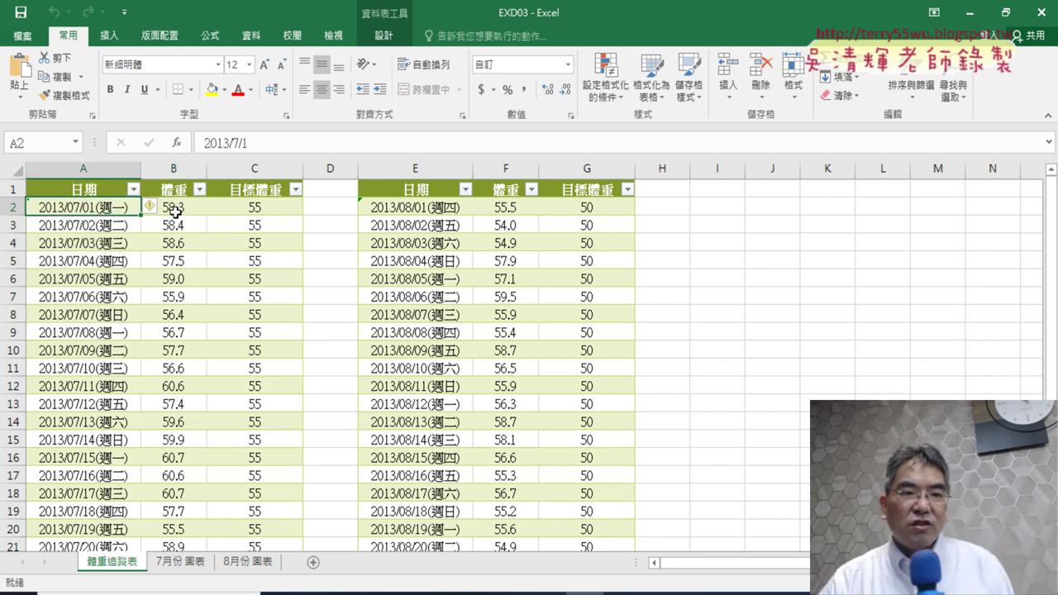
left_click(176, 208)
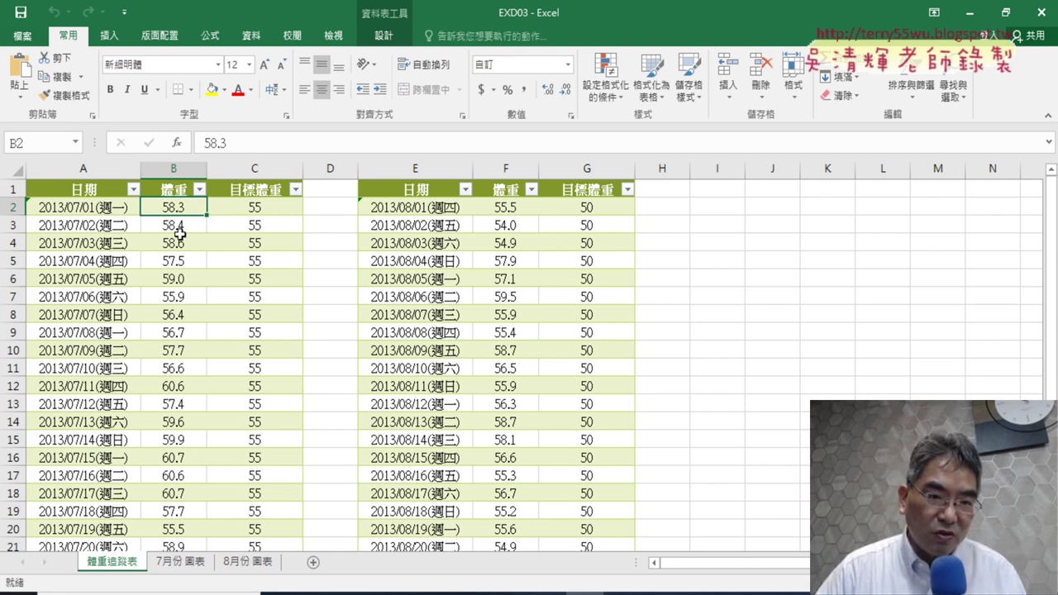
scroll(177, 302, "down", 1)
scroll(177, 303, "down", 1)
scroll(179, 260, "up", 2)
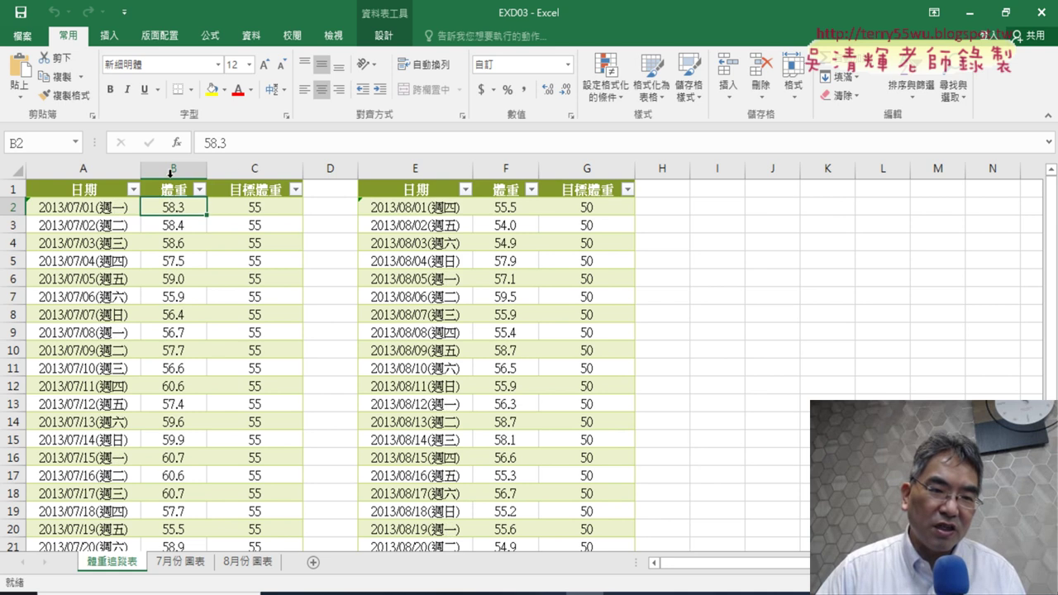
left_click(166, 178)
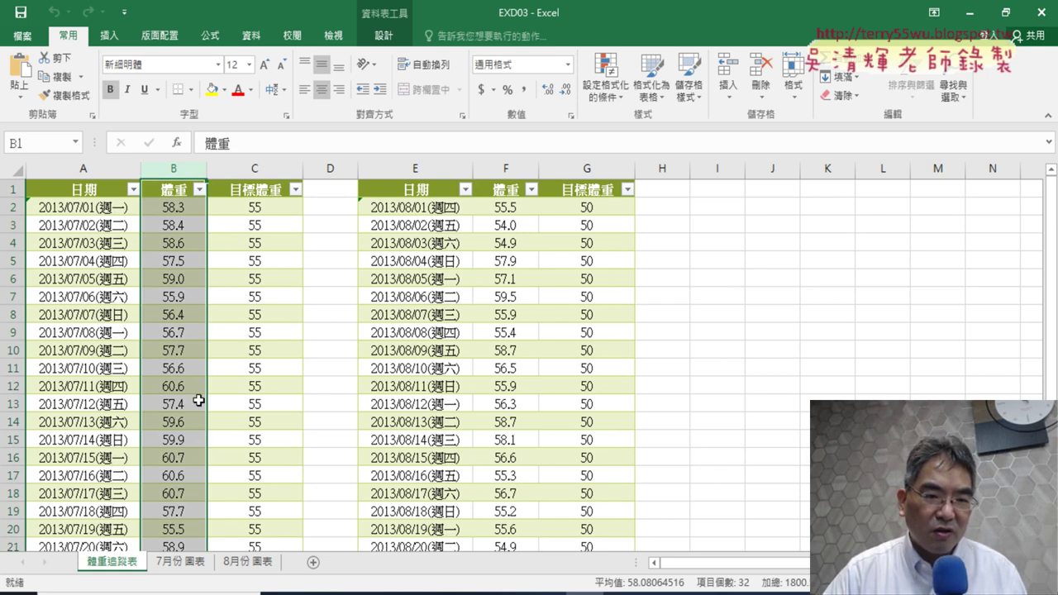
left_click(199, 392)
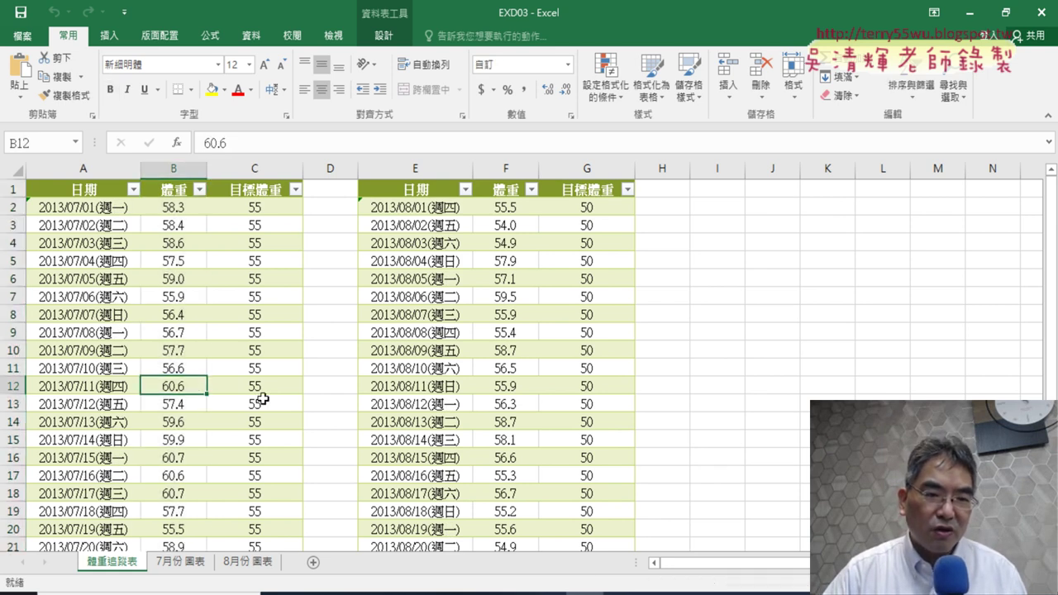
left_click(190, 405)
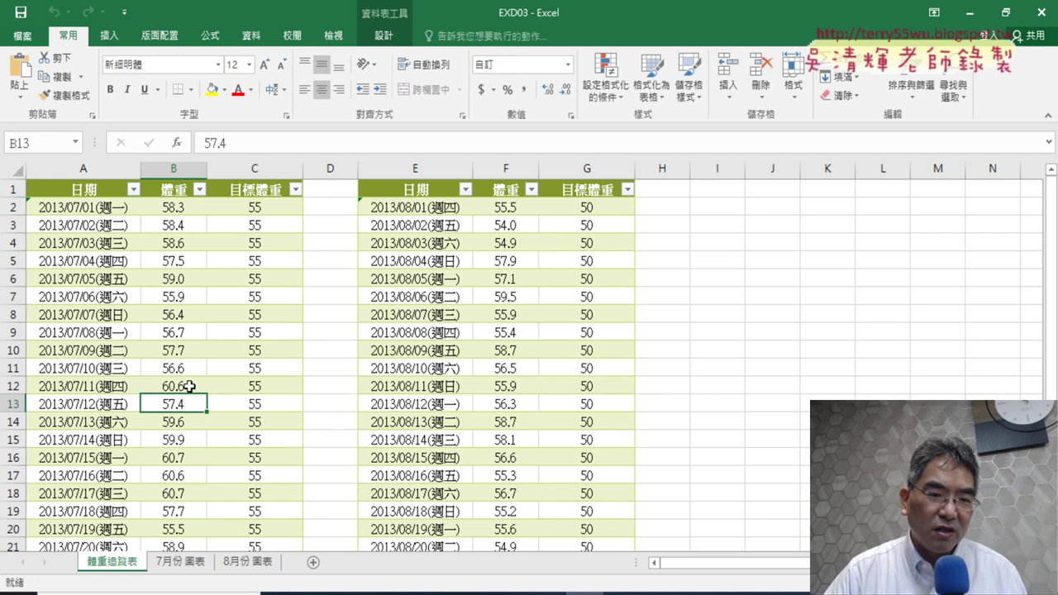
left_click_drag(190, 387, 189, 403)
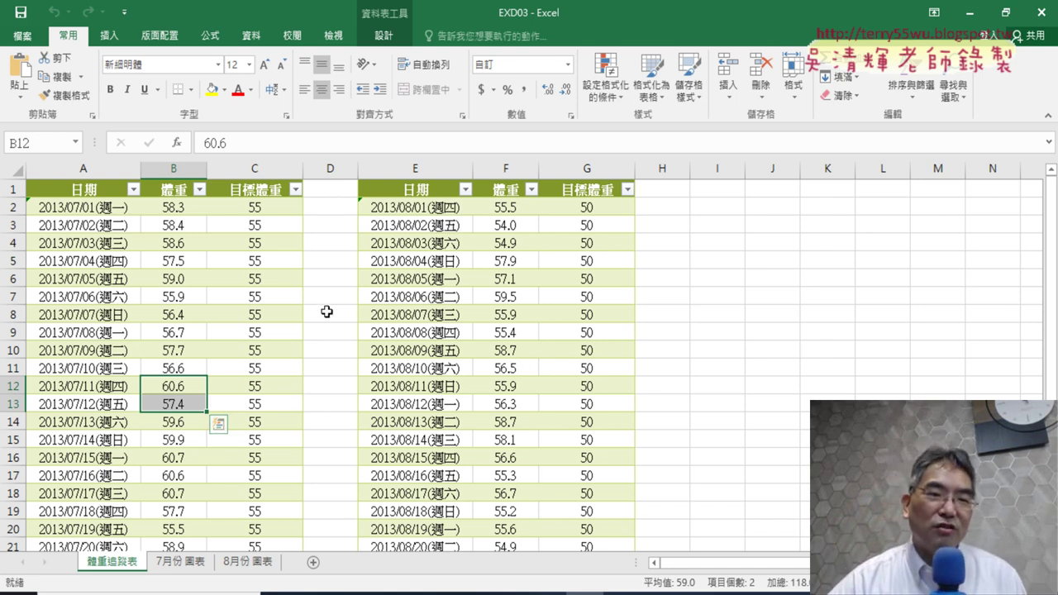
left_click(103, 208)
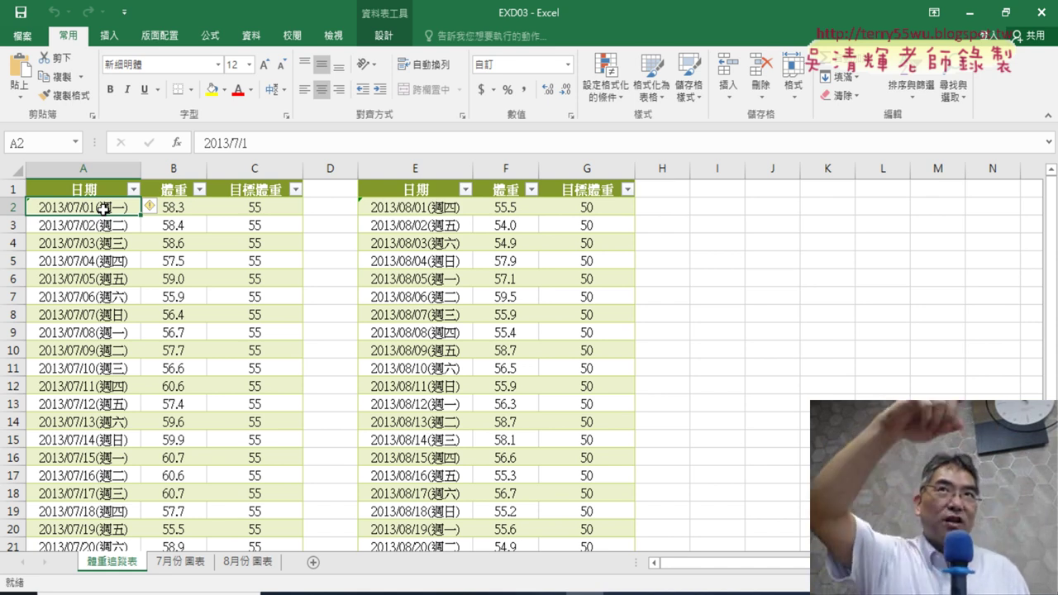
left_click(193, 208)
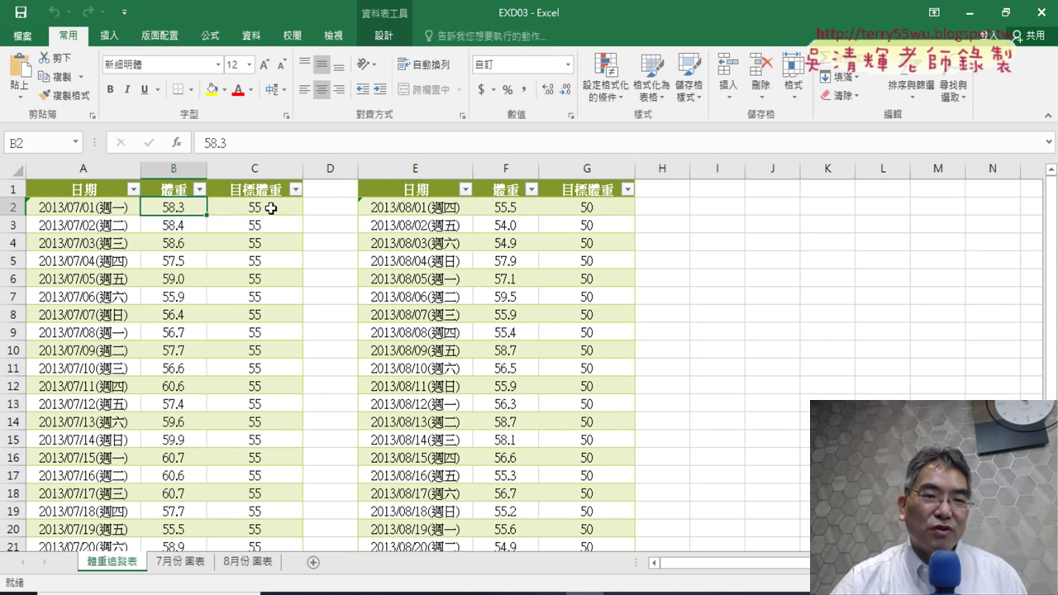
Inspect the 目標體重 formula in cell C2, then go back to the question PDF in Edge
left_click(270, 206)
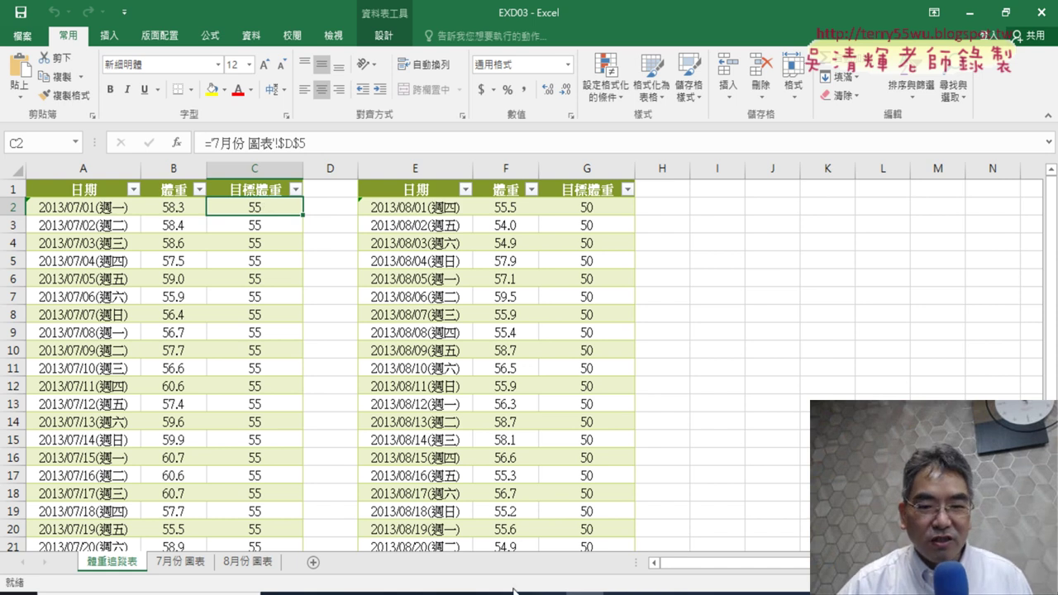
left_click(356, 593)
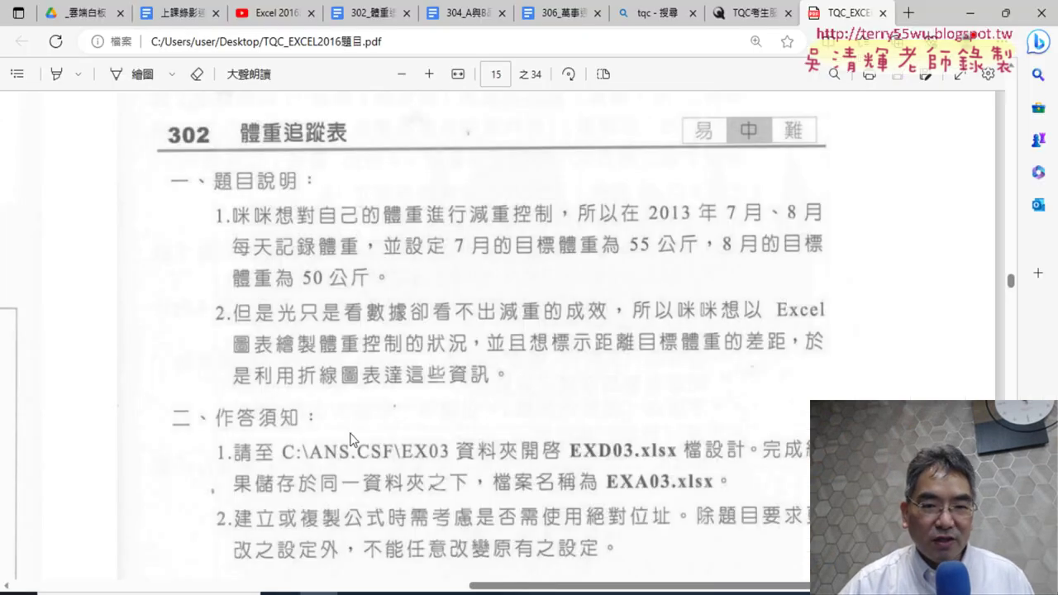
Read through item 4 on page 16 down to the 7月份 and 8月份 reference area charts
scroll(330, 245, "down", 1)
scroll(544, 333, "down", 3)
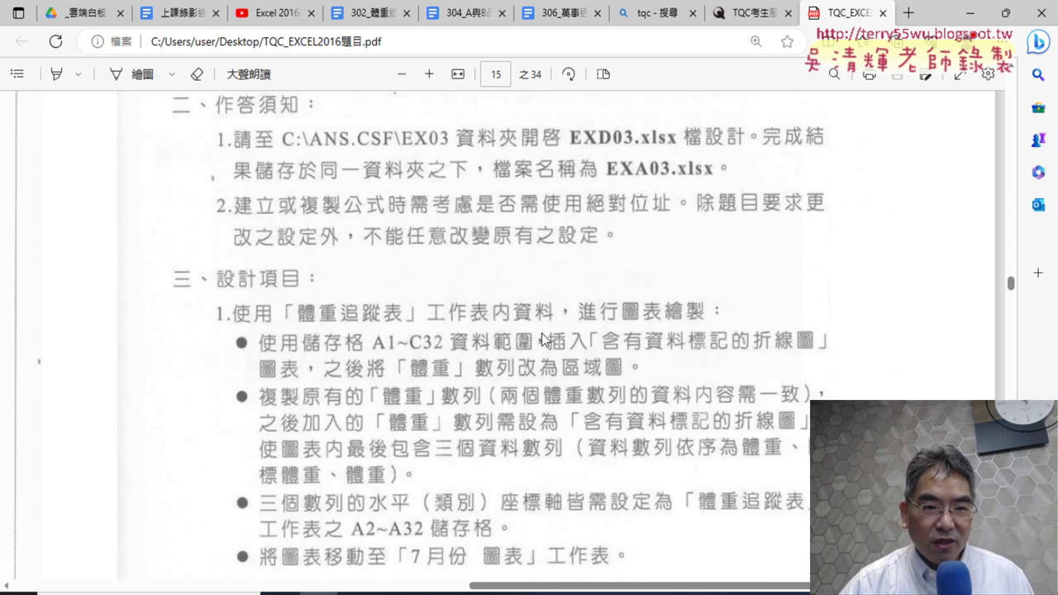
scroll(521, 311, "down", 1)
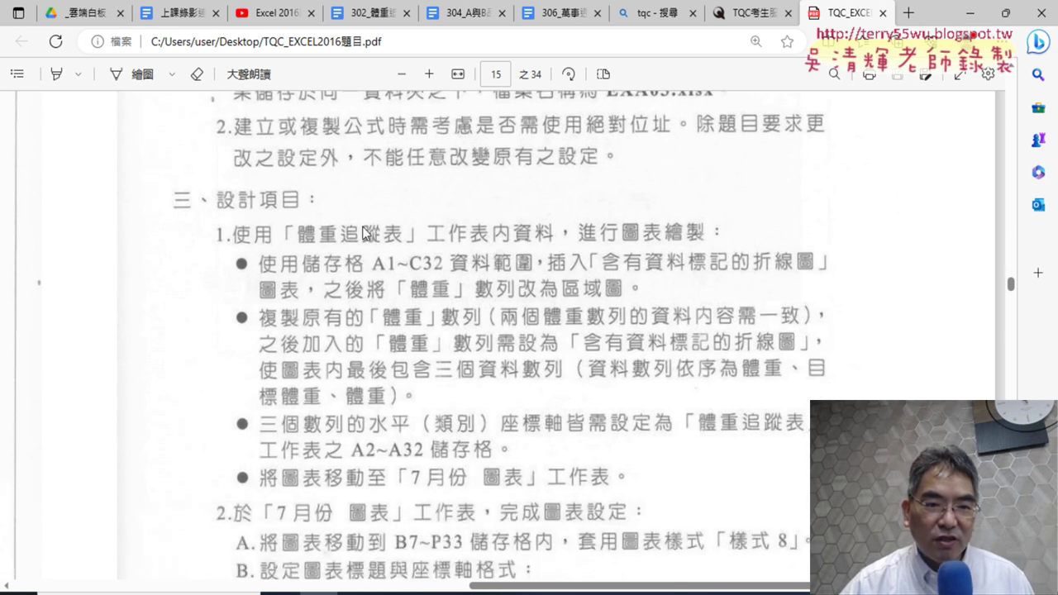
scroll(279, 300, "down", 2)
scroll(281, 351, "down", 1)
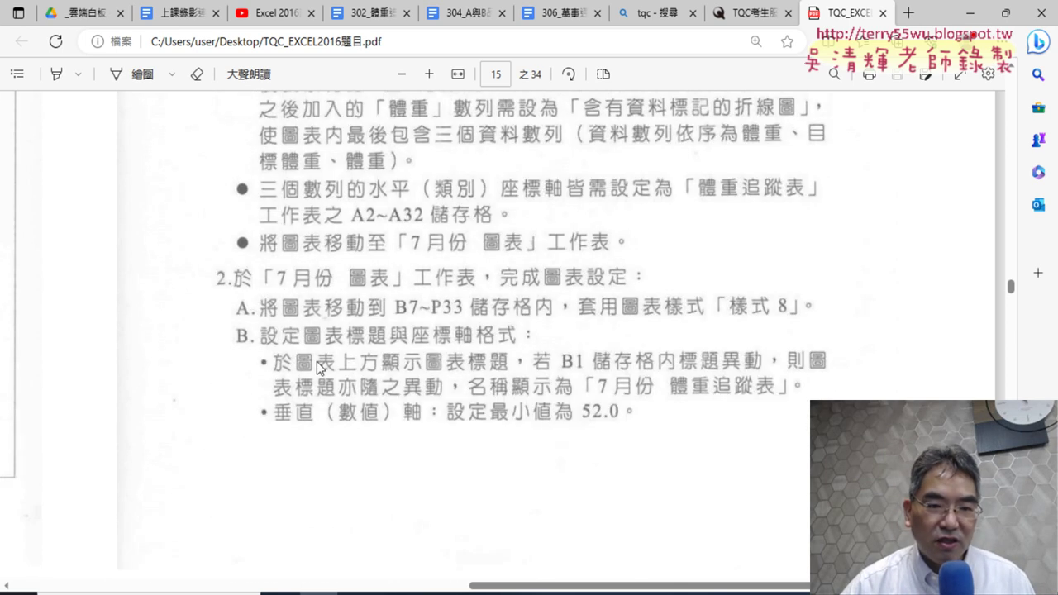
scroll(797, 579, "up", 1)
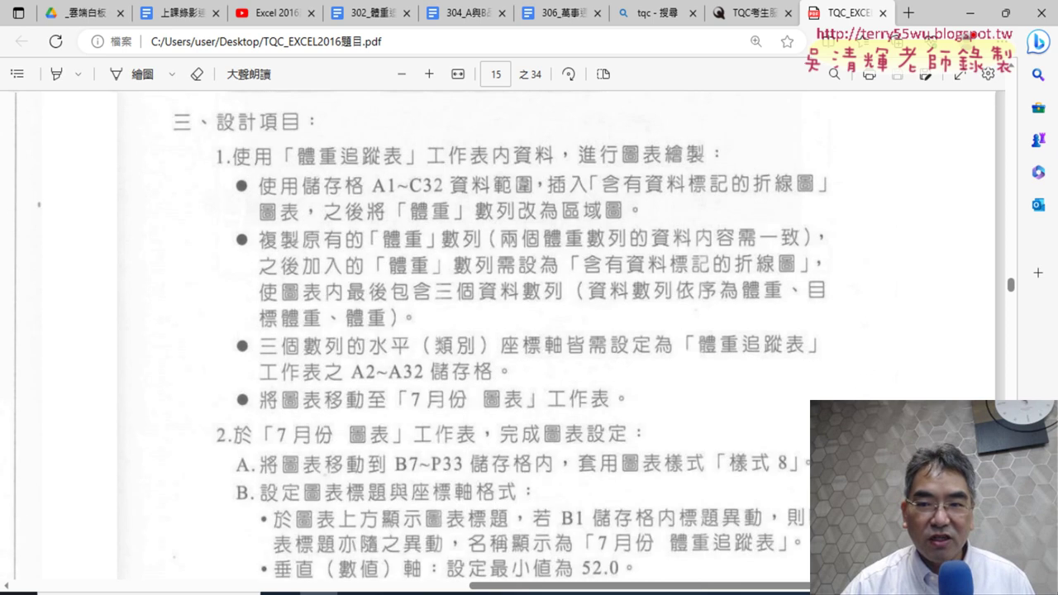
scroll(796, 579, "down", 2)
scroll(796, 579, "down", 5)
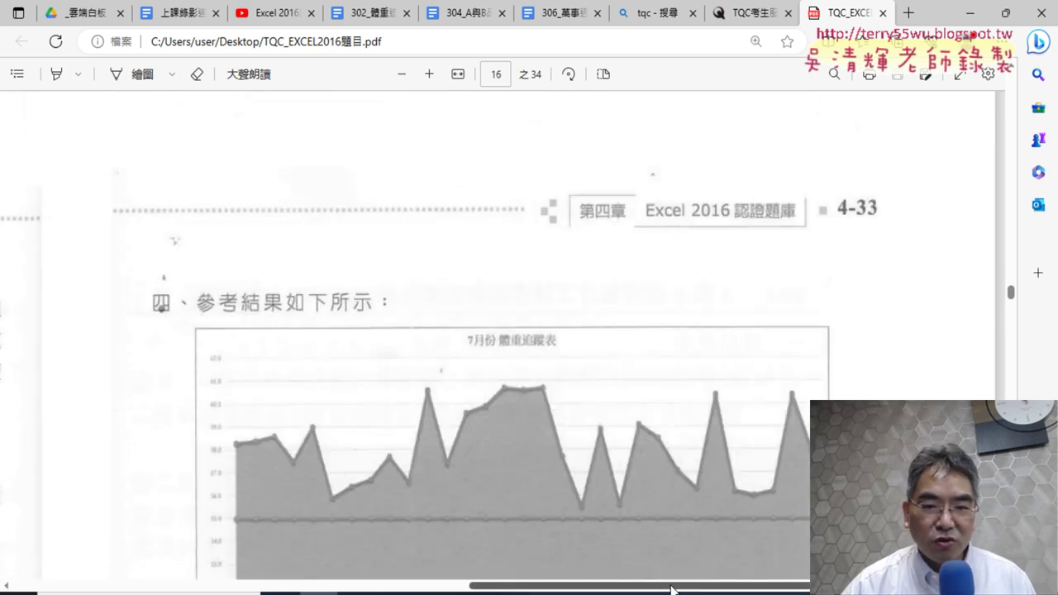
left_click_drag(703, 587, 331, 586)
scroll(362, 397, "down", 3)
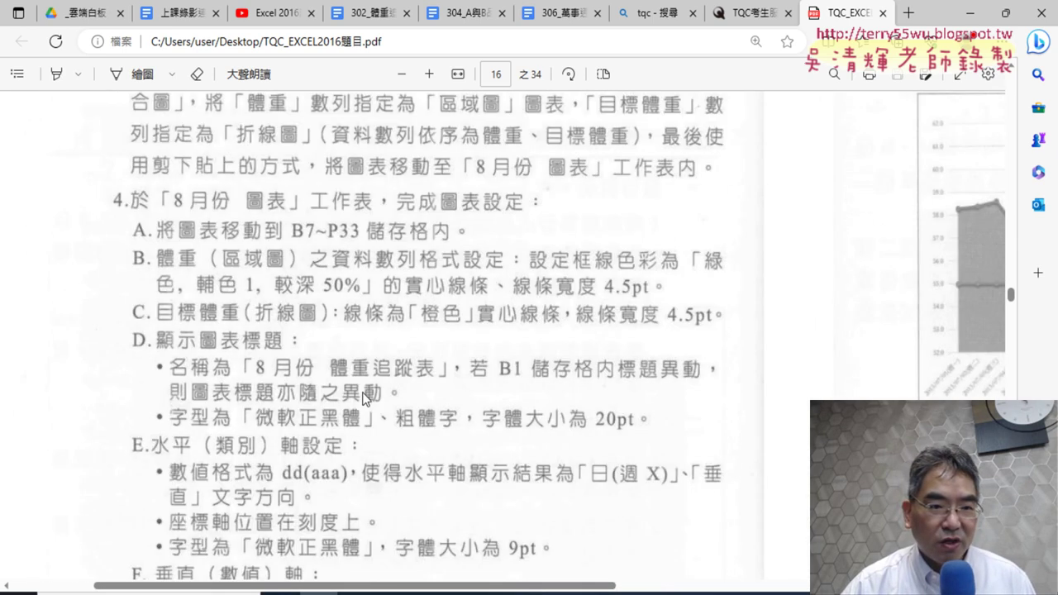
scroll(362, 396, "down", 1)
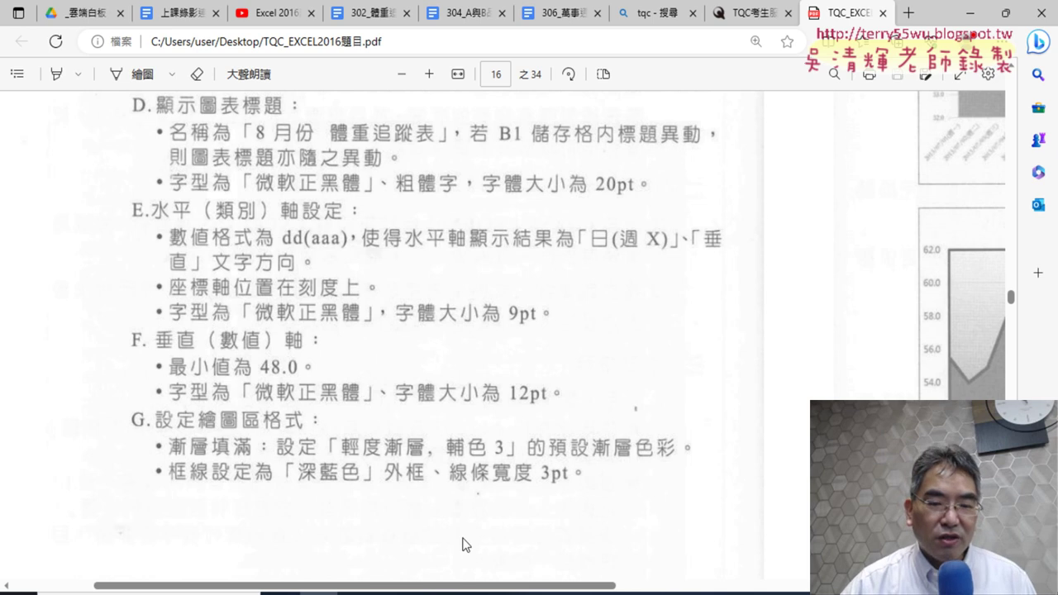
left_click_drag(511, 585, 883, 586)
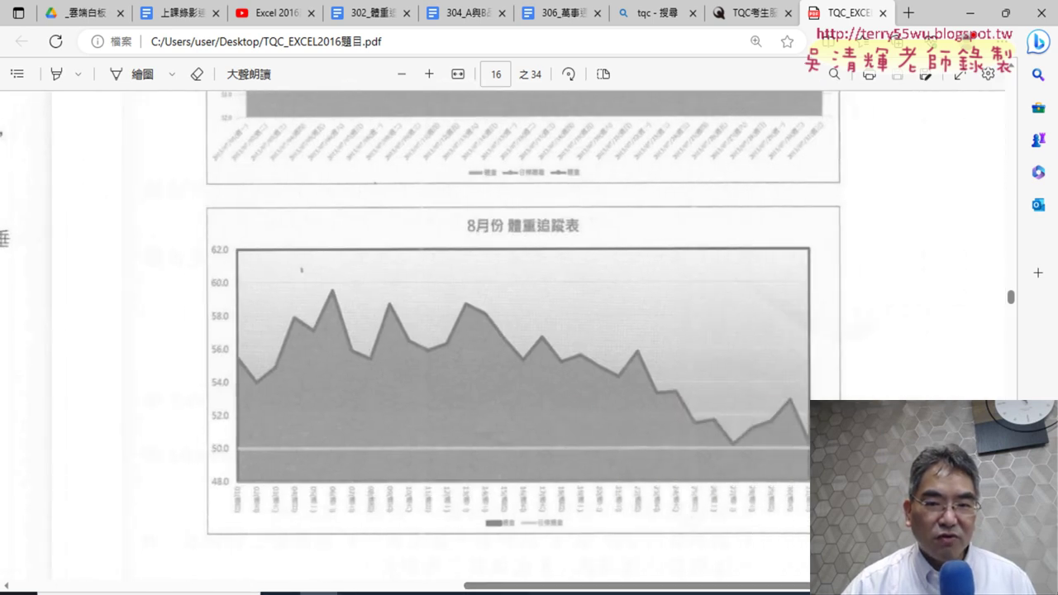
scroll(746, 367, "up", 5)
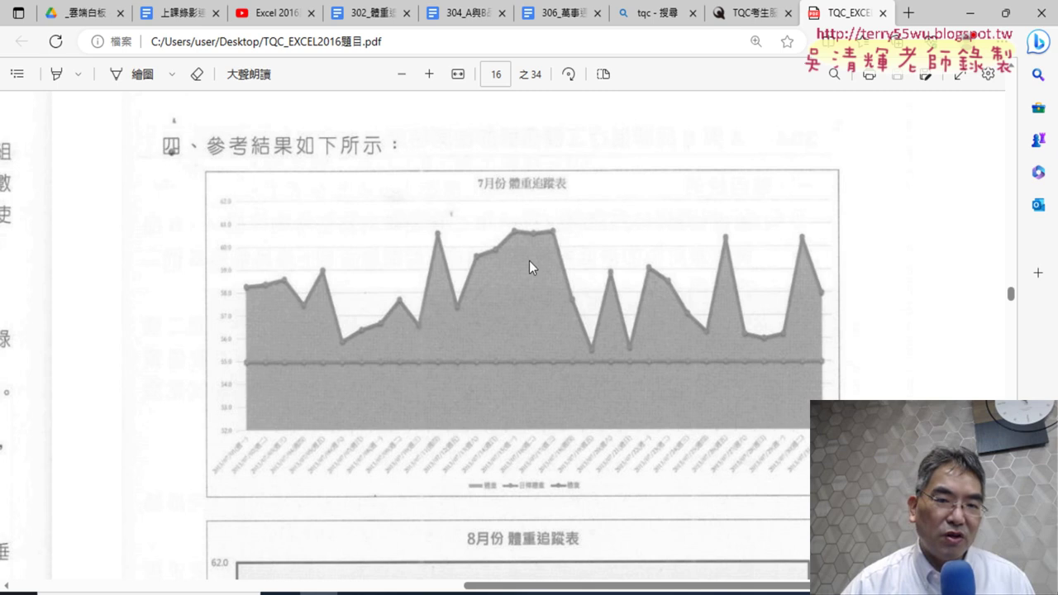
scroll(678, 316, "down", 2)
scroll(416, 211, "up", 1)
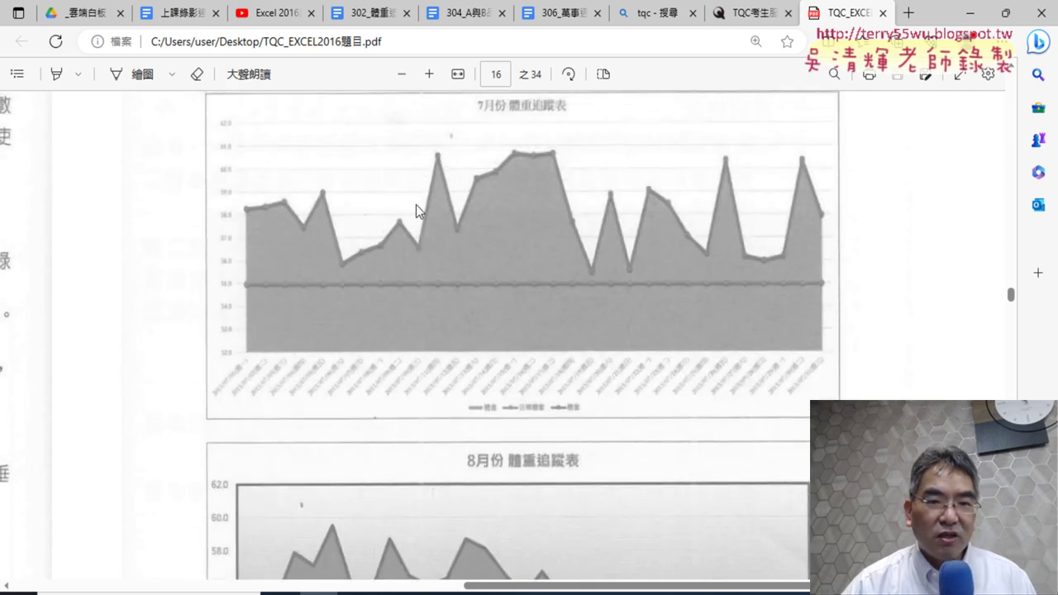
scroll(416, 210, "up", 2)
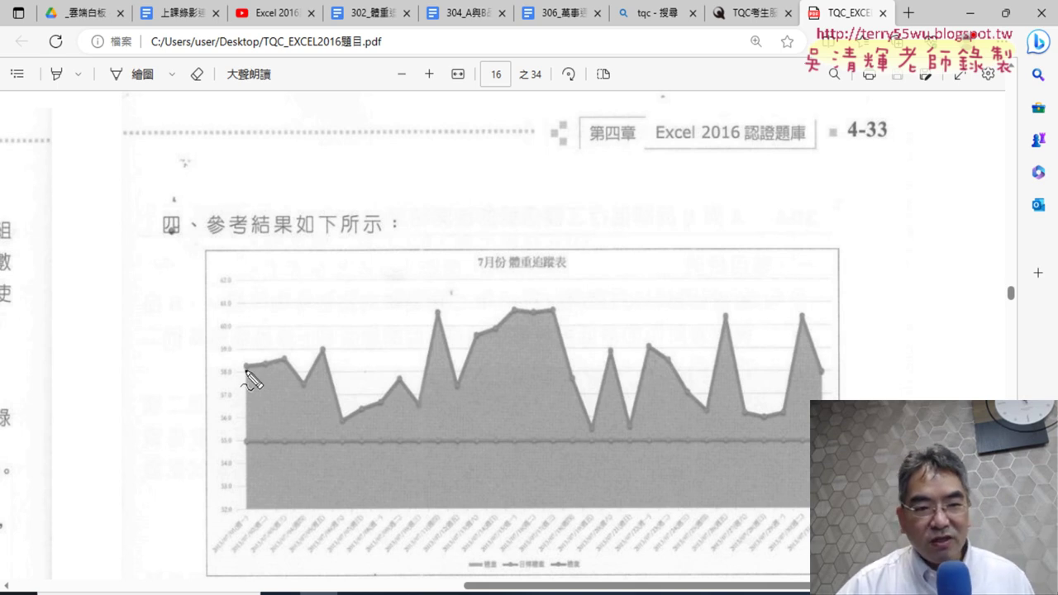
left_click_drag(246, 369, 340, 424)
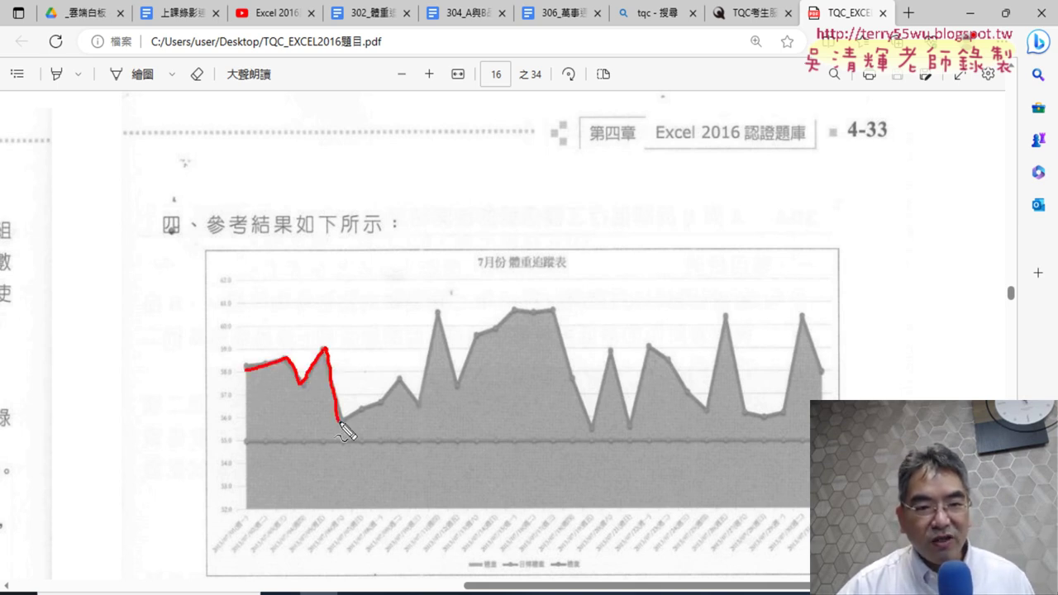
left_click_drag(328, 354, 329, 357)
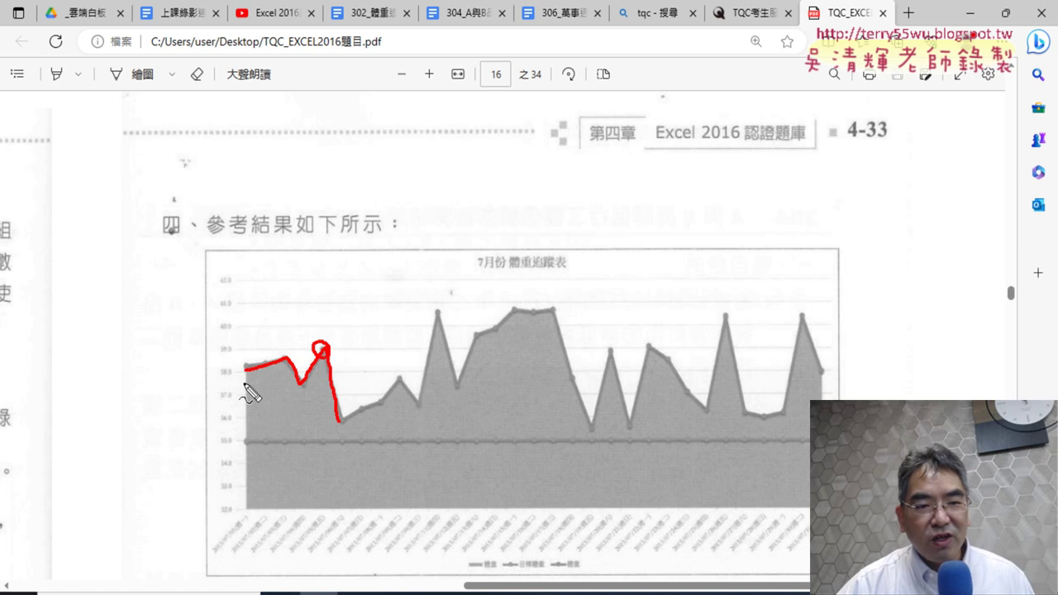
left_click_drag(254, 443, 567, 442)
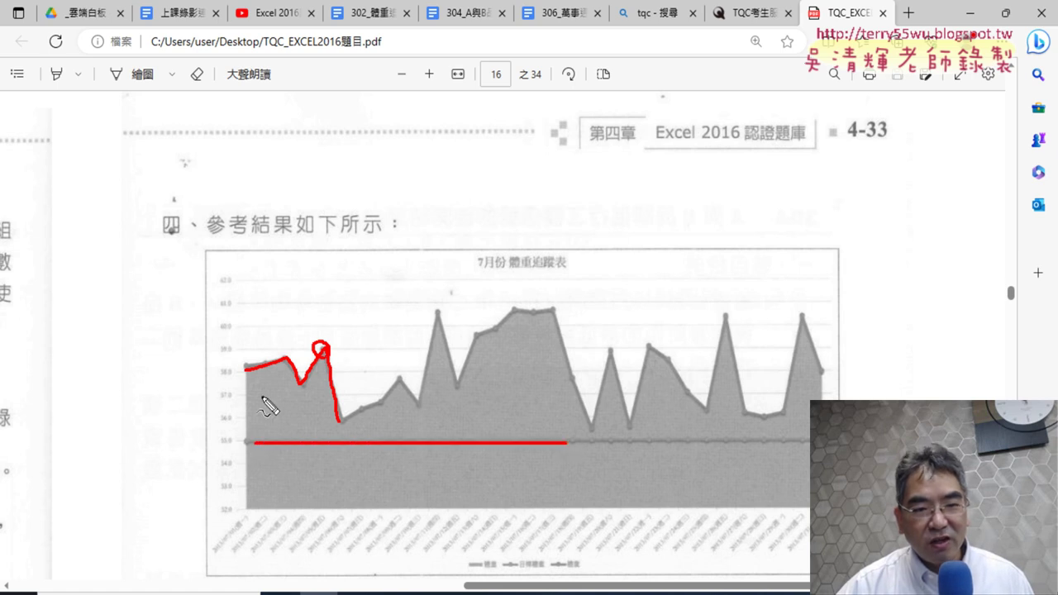
left_click_drag(247, 368, 247, 426)
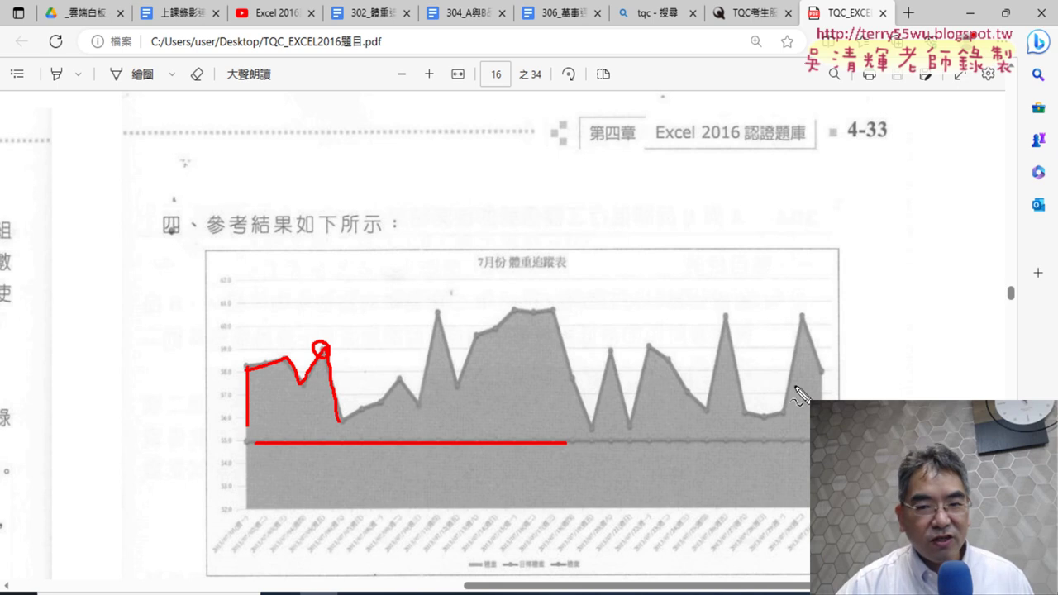
mouse_move(249, 437)
left_mouse_down()
mouse_move(246, 518)
mouse_move(809, 520)
left_mouse_up()
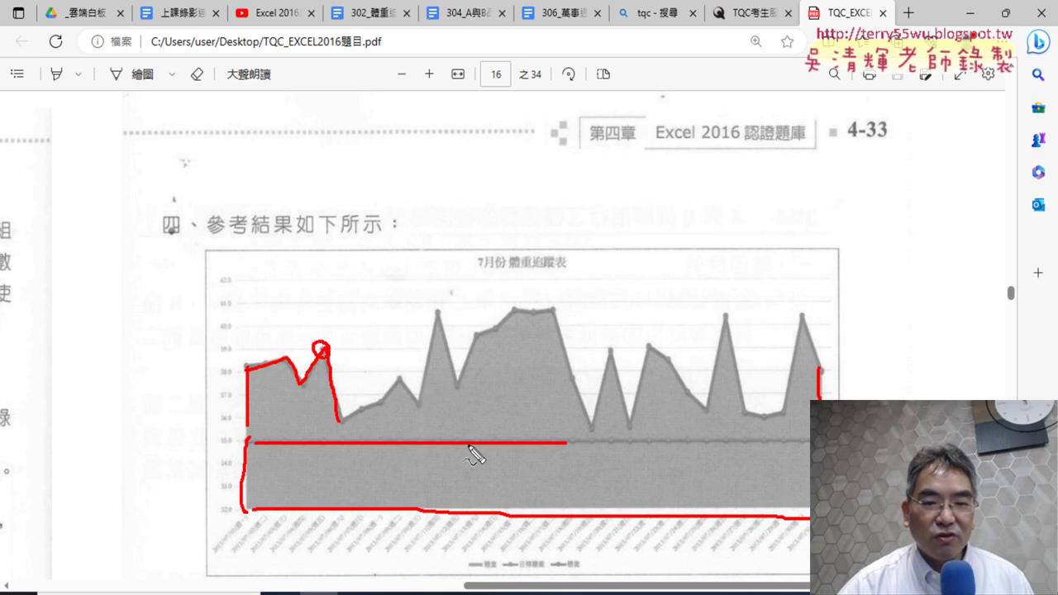
left_click_drag(567, 440, 810, 439)
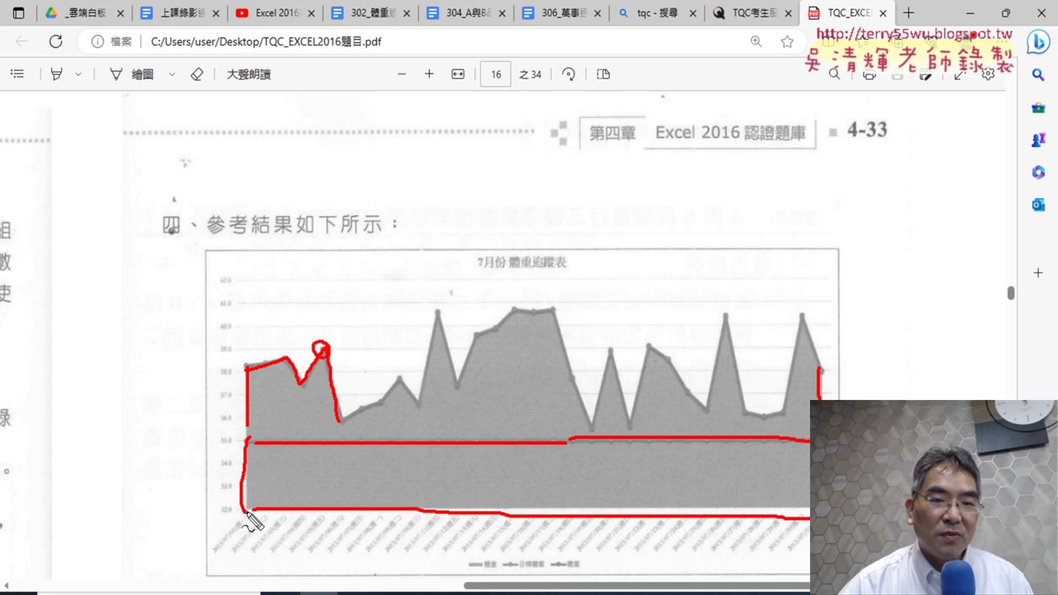
left_click_drag(474, 269, 575, 273)
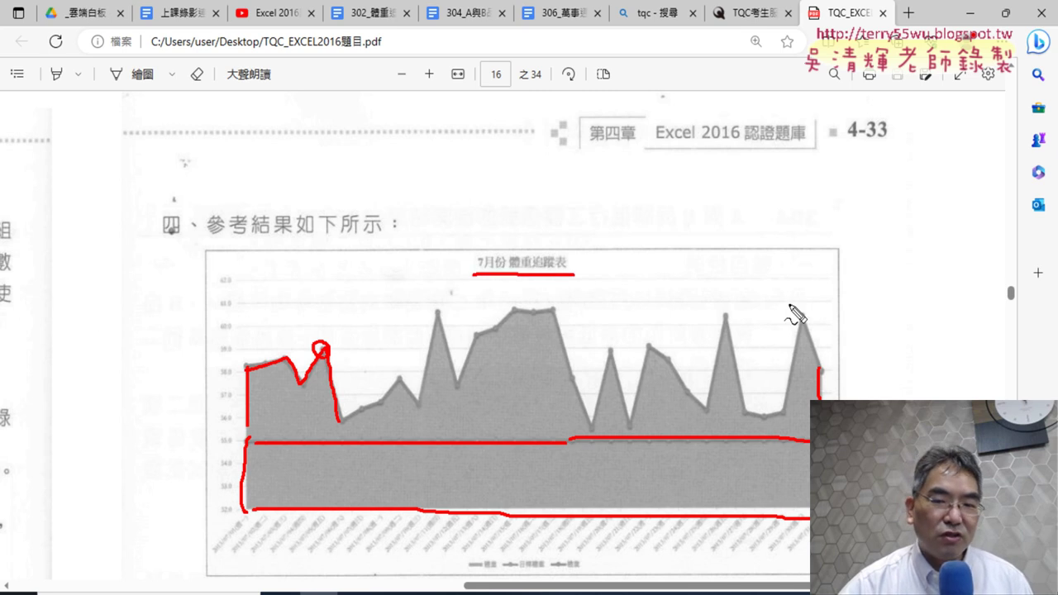
Clear the red annotation marks and show the 8月份 chart, weights falling toward the 50 target
key("Escape")
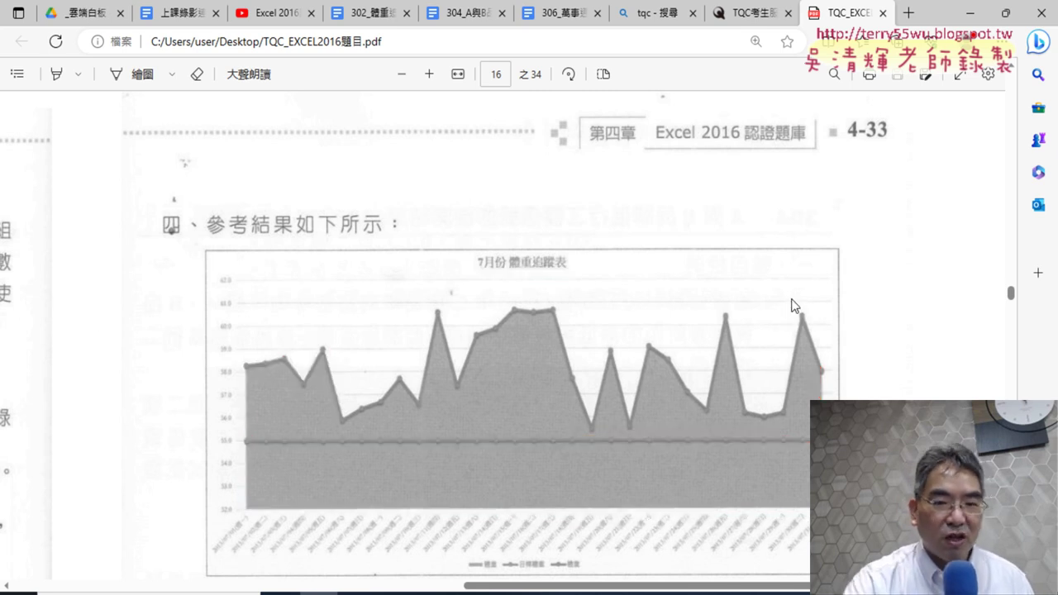
scroll(868, 322, "down", 5)
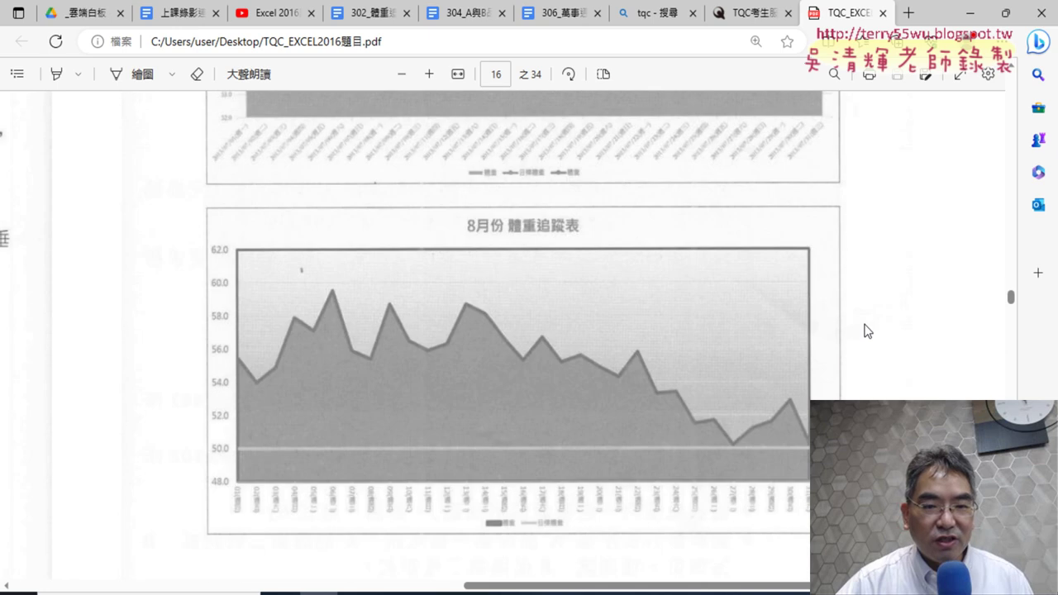
scroll(867, 331, "down", 1)
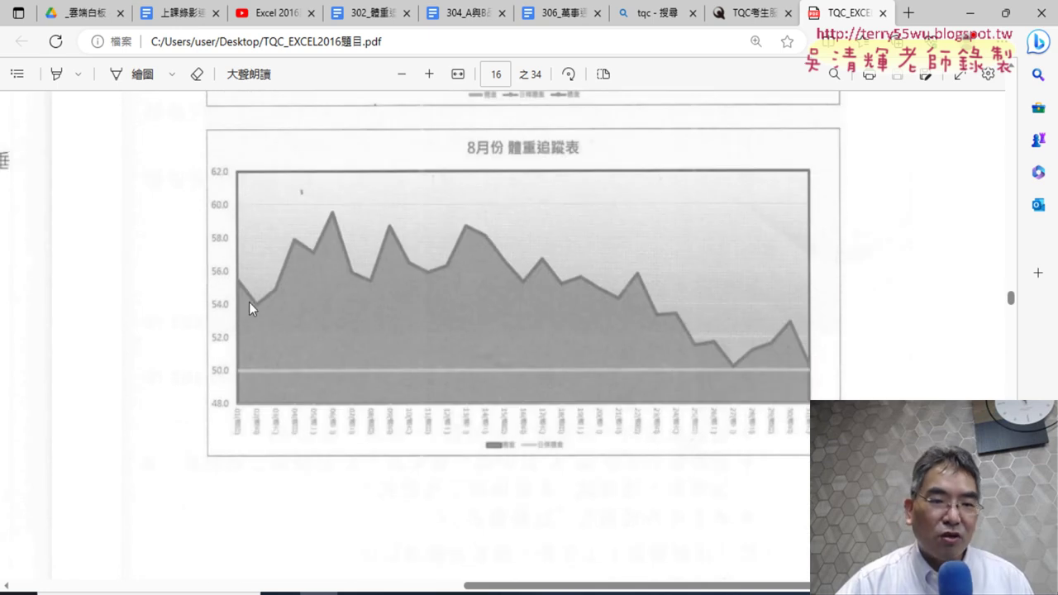
scroll(328, 250, "up", 3)
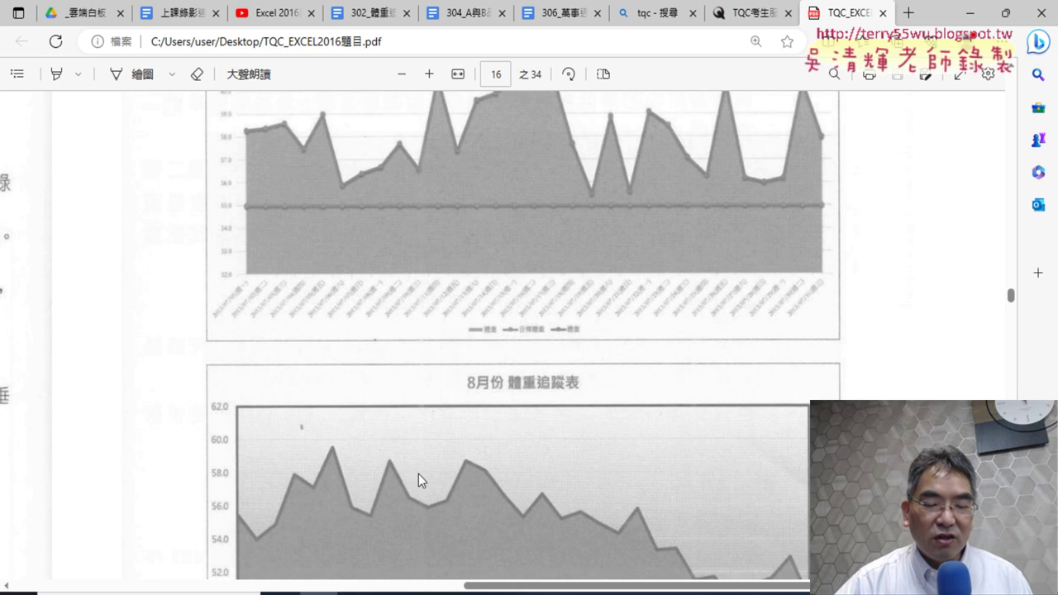
scroll(422, 476, "down", 2)
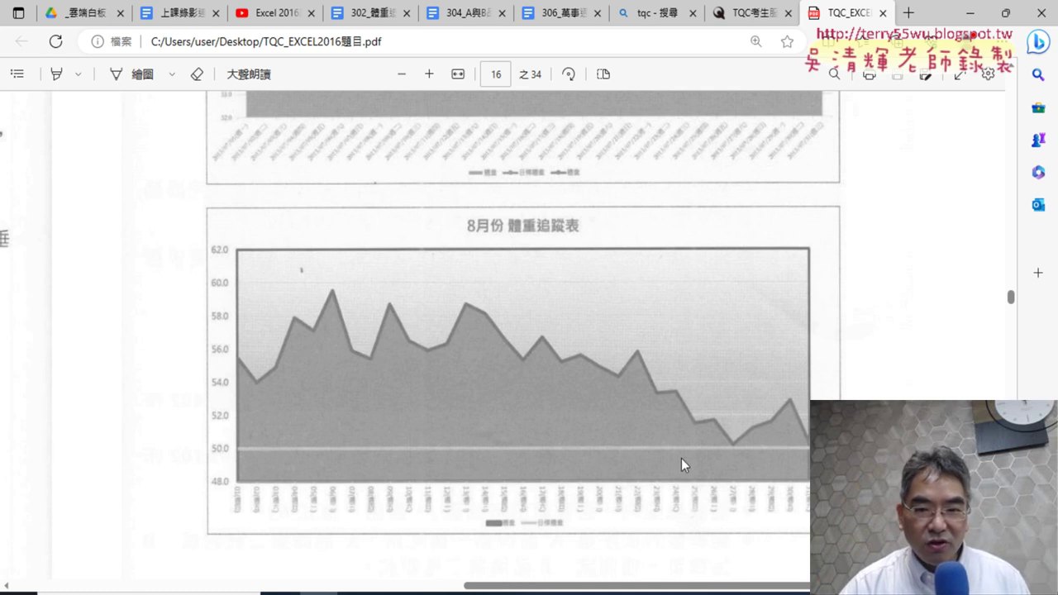
Scroll up to the 7月份 chart, weights between about 56 and 61 above the 55 target
scroll(683, 458, "up", 3)
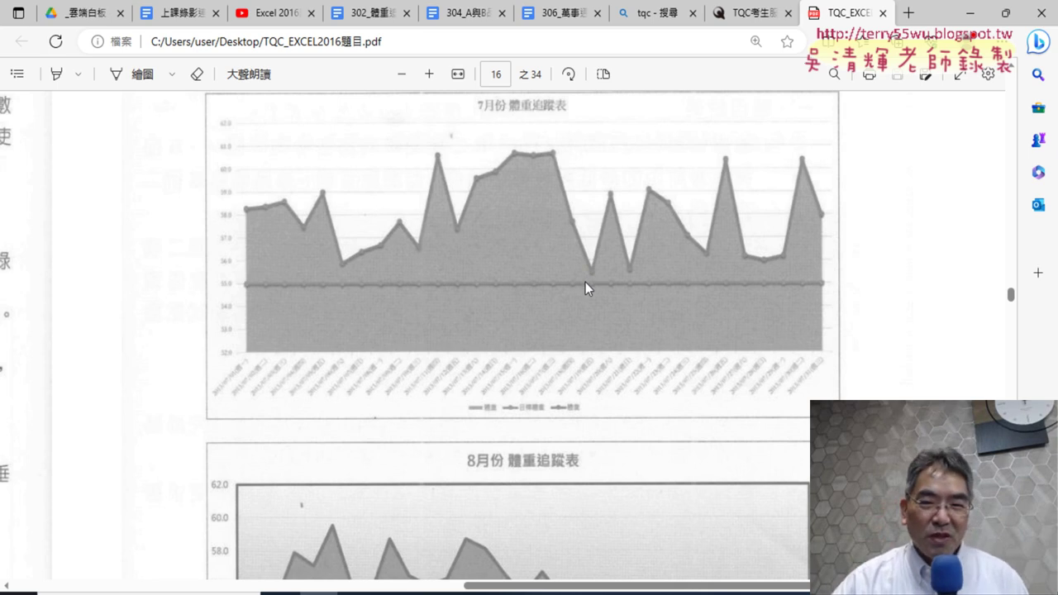
Scroll the PDF left and up to page 15's 三、設計項目 instructions for the 體重追蹤表 chart
scroll(733, 350, "down", 3)
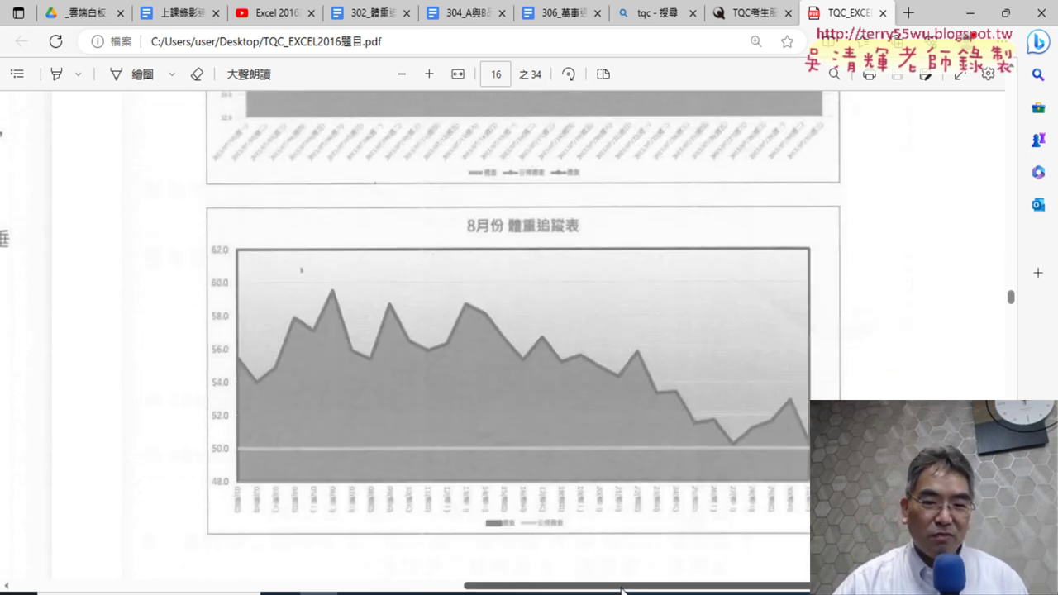
left_click_drag(622, 589, 582, 593)
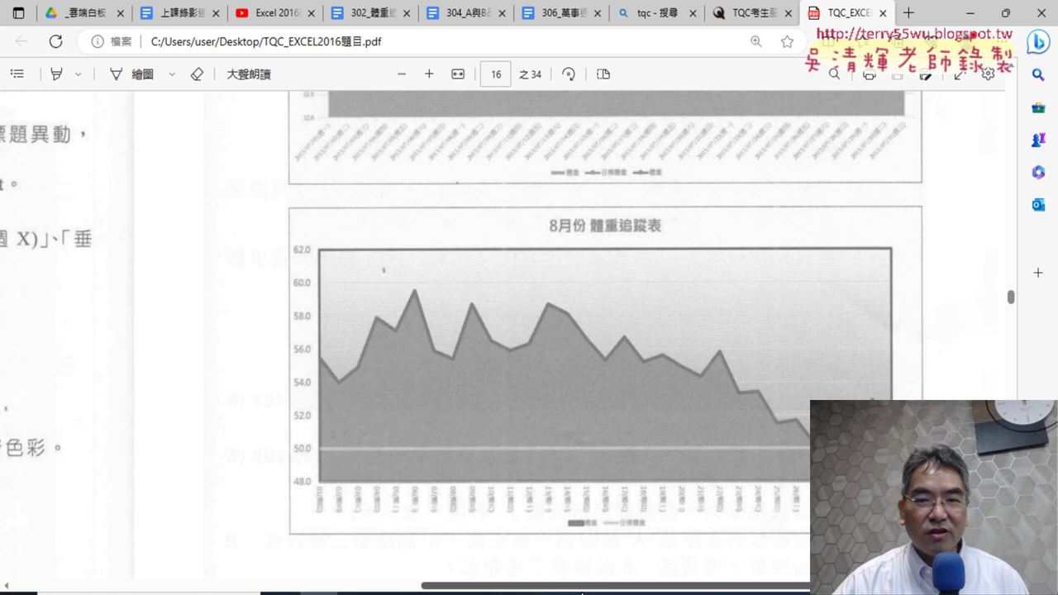
scroll(778, 419, "up", 3)
scroll(777, 419, "up", 5)
scroll(777, 419, "up", 4)
scroll(777, 418, "up", 2)
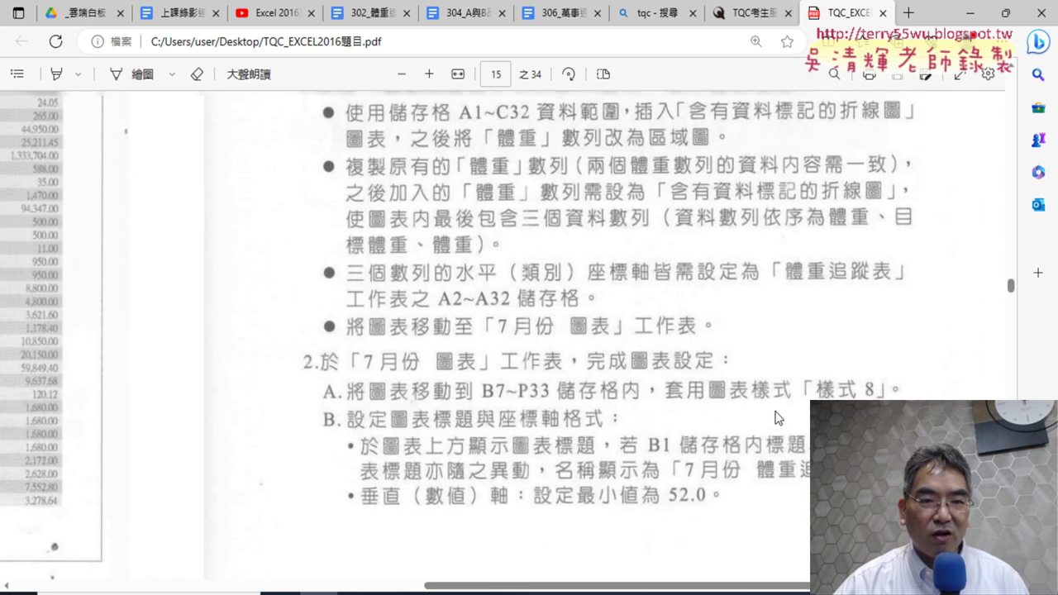
scroll(777, 419, "up", 3)
scroll(778, 419, "down", 2)
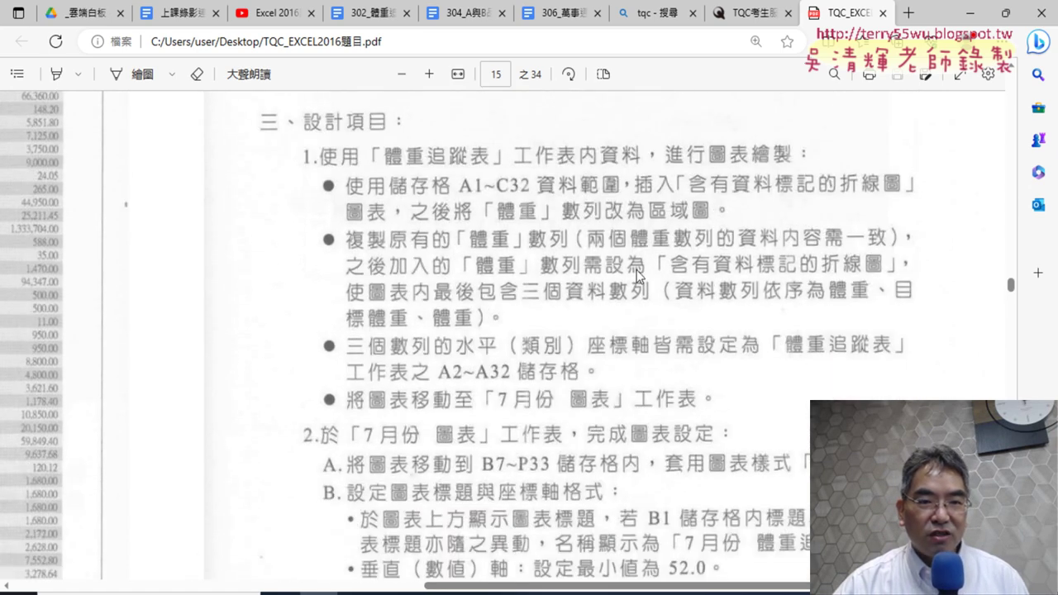